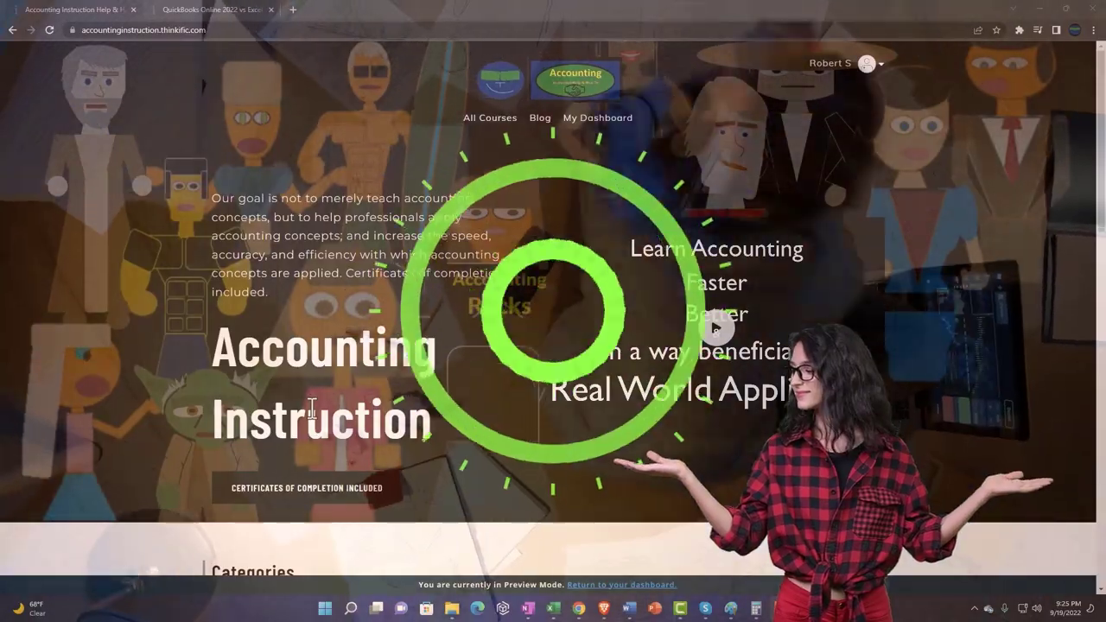
# Switch to the QuickBooks Online 2022 vs Excel course and expand the OneNote - Getting Started 2022 lessons.
pyautogui.scroll(-6, 155, 471)
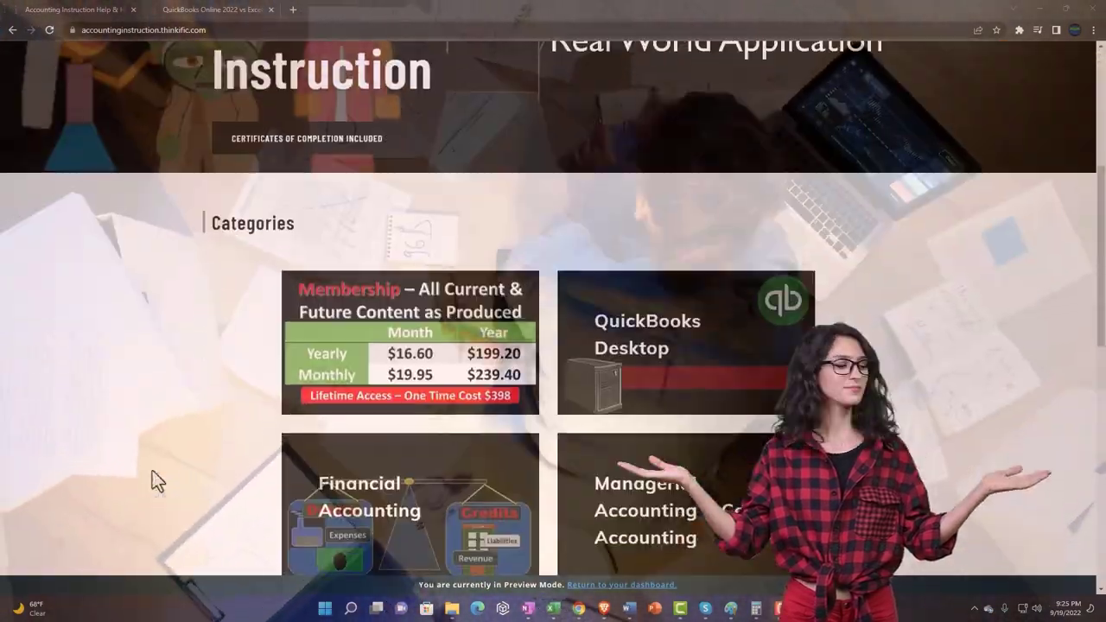
pyautogui.scroll(-1, 152, 470)
pyautogui.scroll(-3, 152, 470)
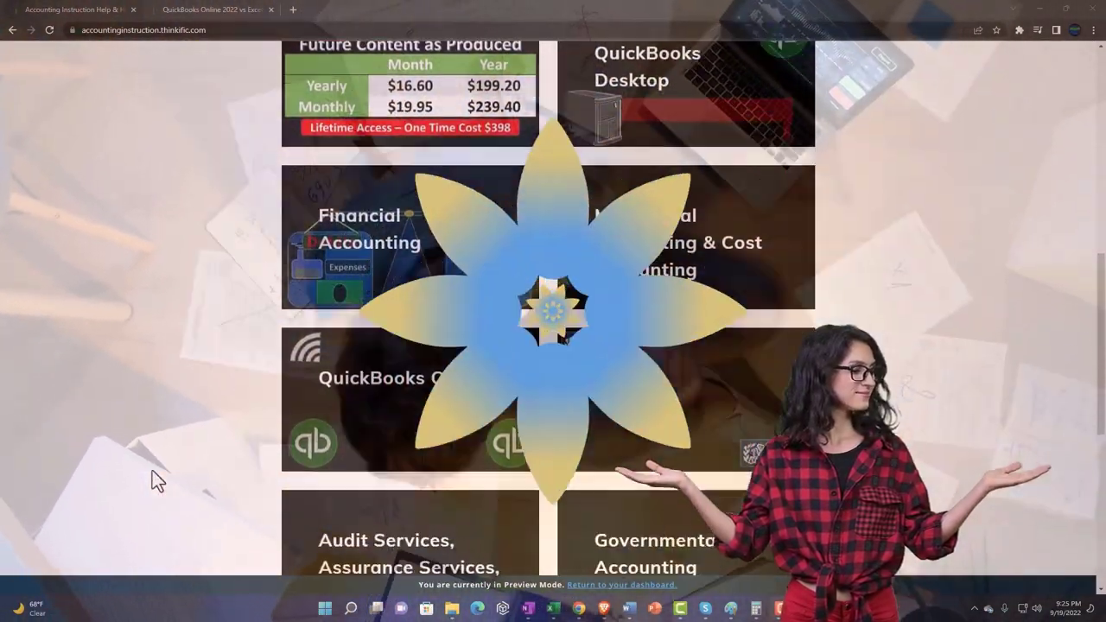
pyautogui.scroll(-3, 152, 470)
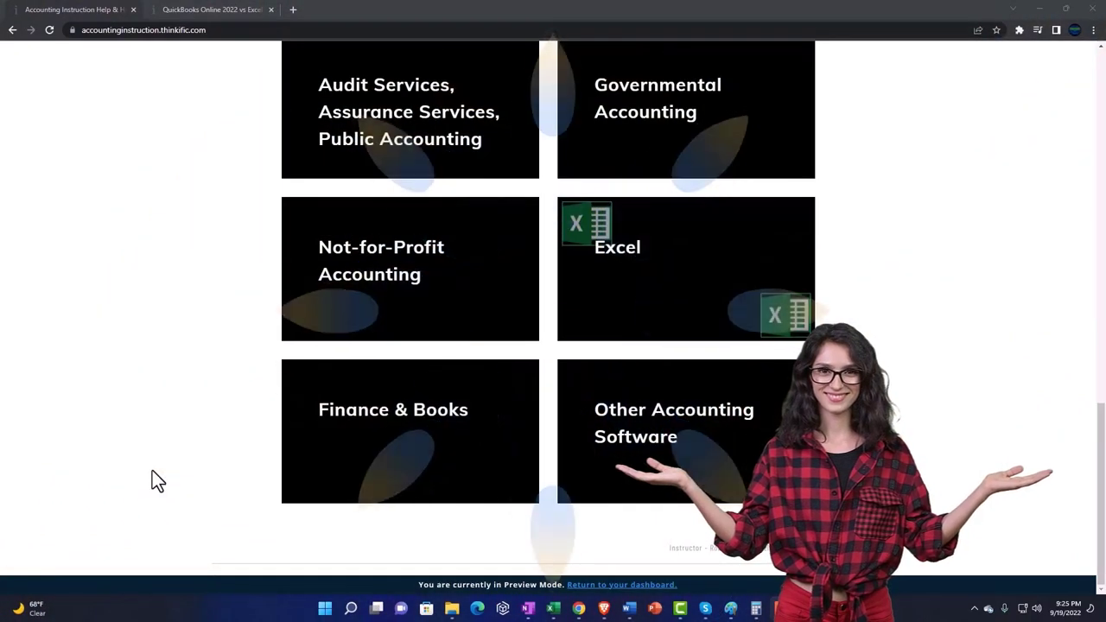
pyautogui.click(198, 10)
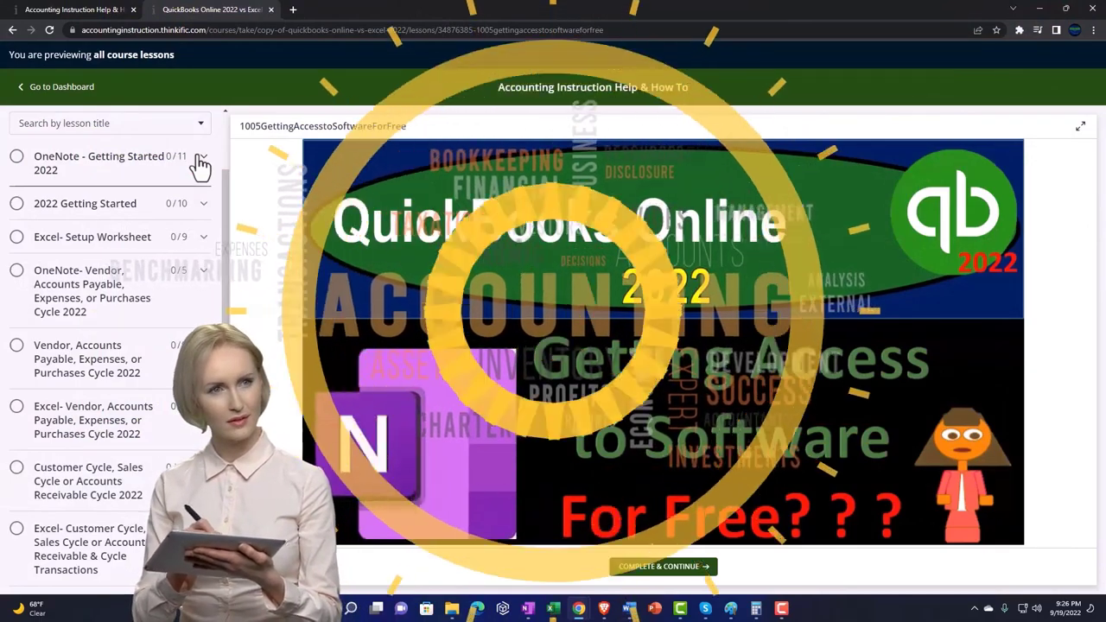
pyautogui.click(198, 161)
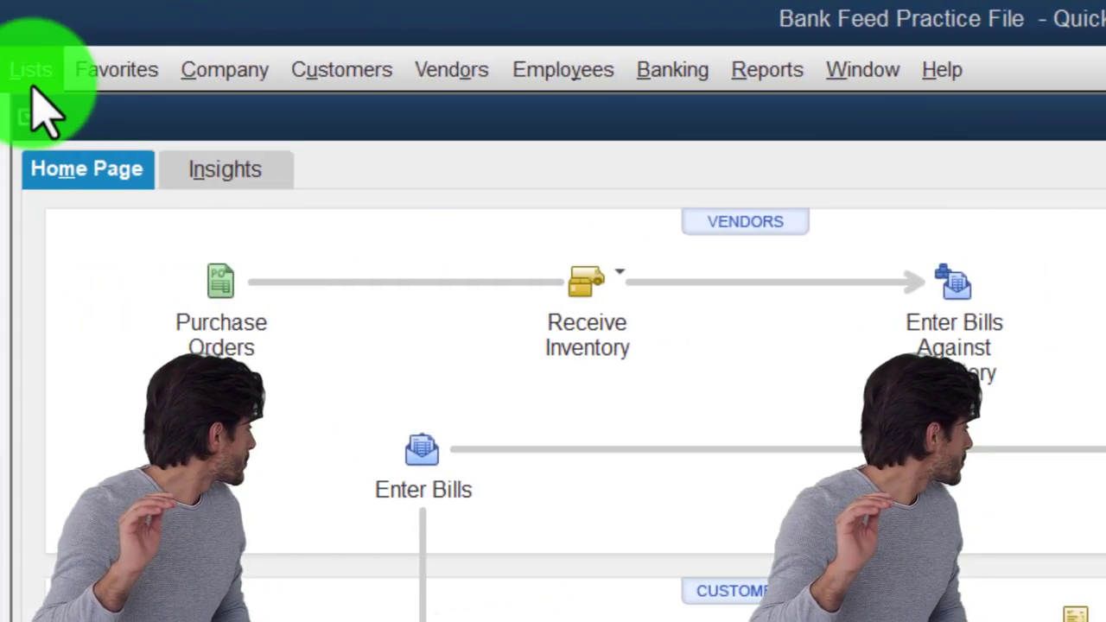
pyautogui.click(39, 69)
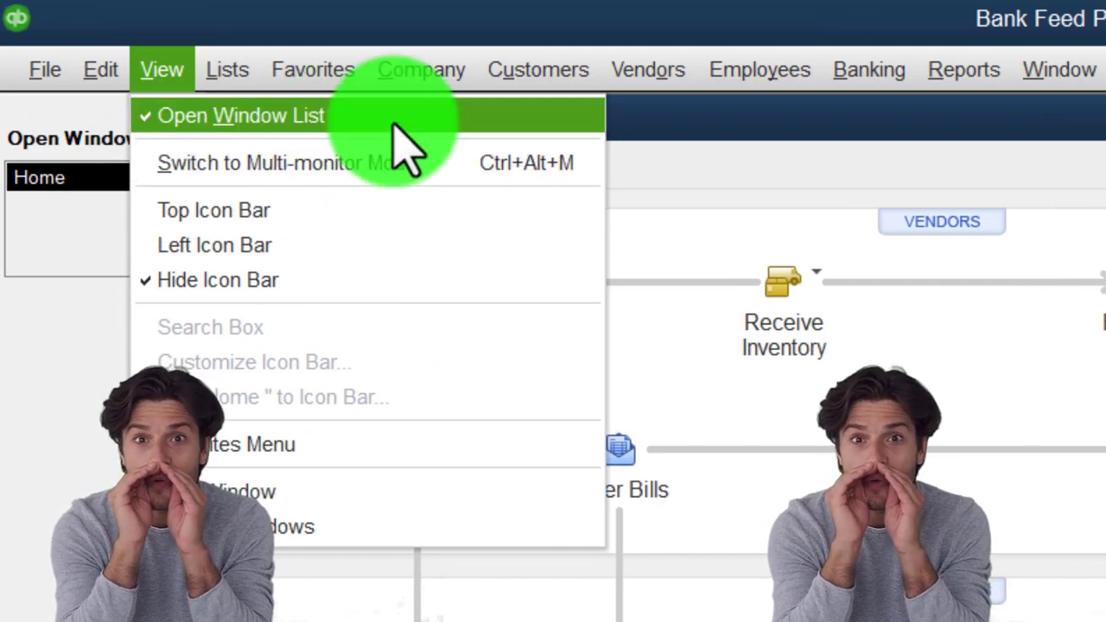
pyautogui.click(20, 340)
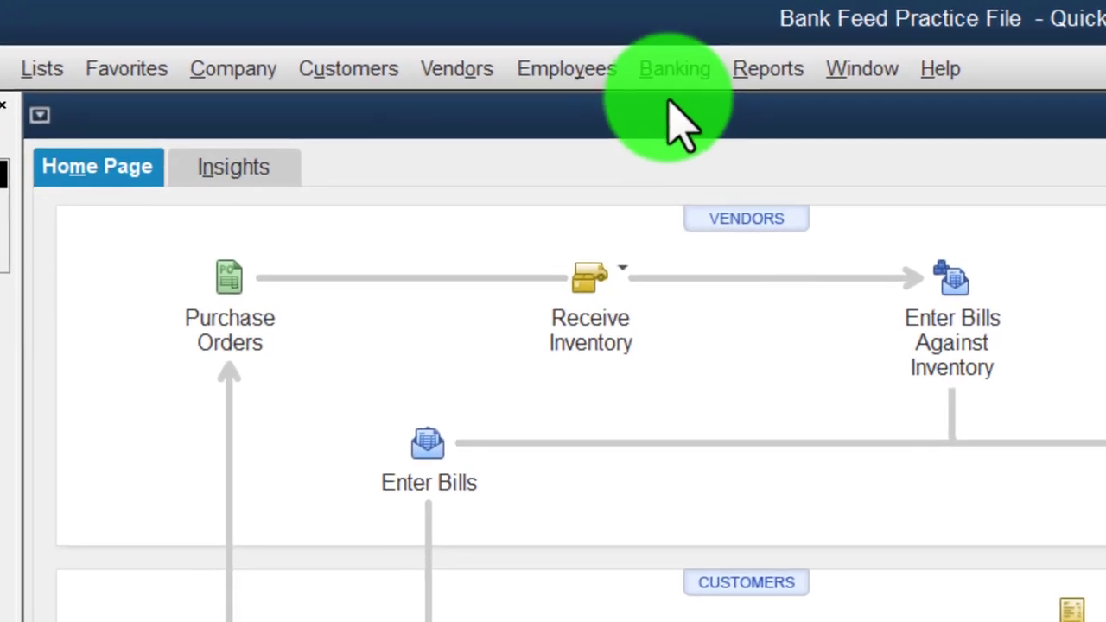
# Open the Bank Feeds Center from the Banking menu to list Wells Fargo checking's 13 unrecognized transactions.
pyautogui.click(655, 76)
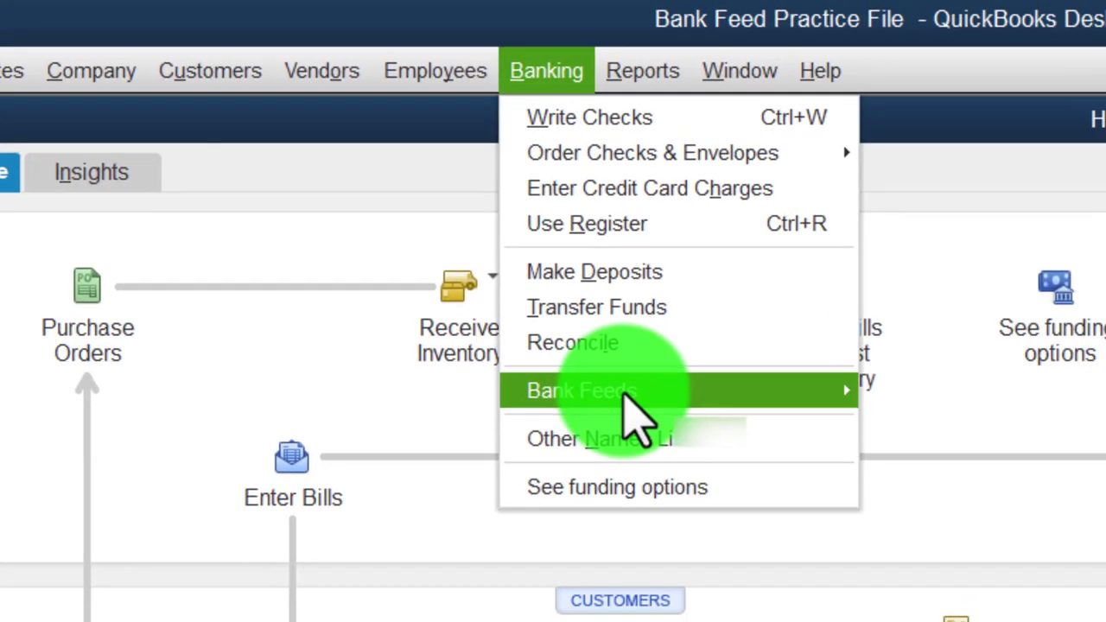
pyautogui.moveTo(743, 408)
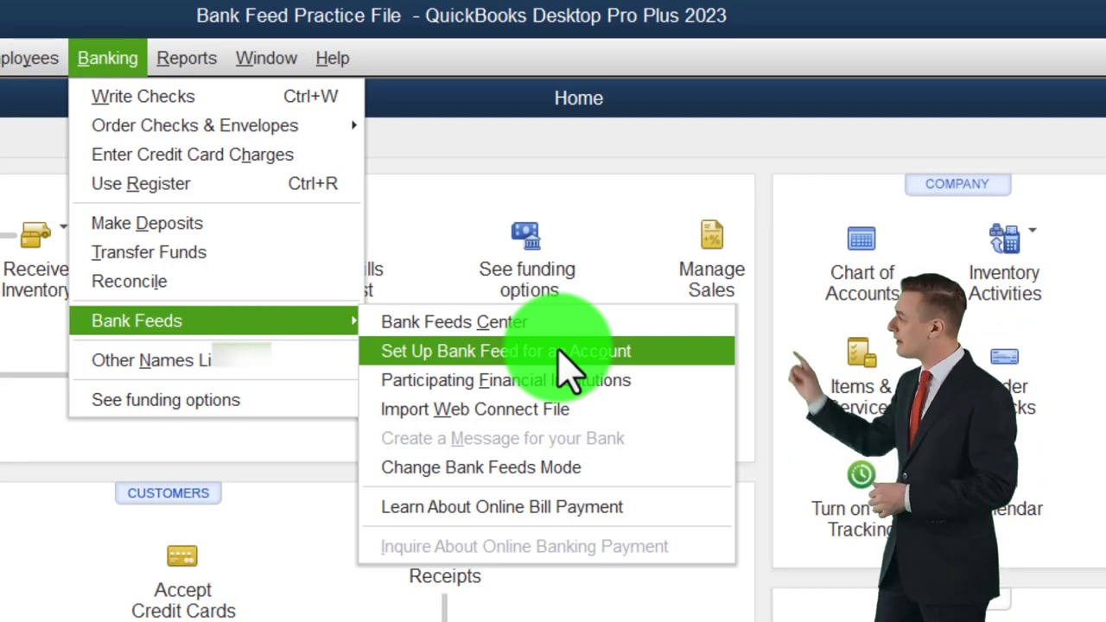
pyautogui.click(550, 327)
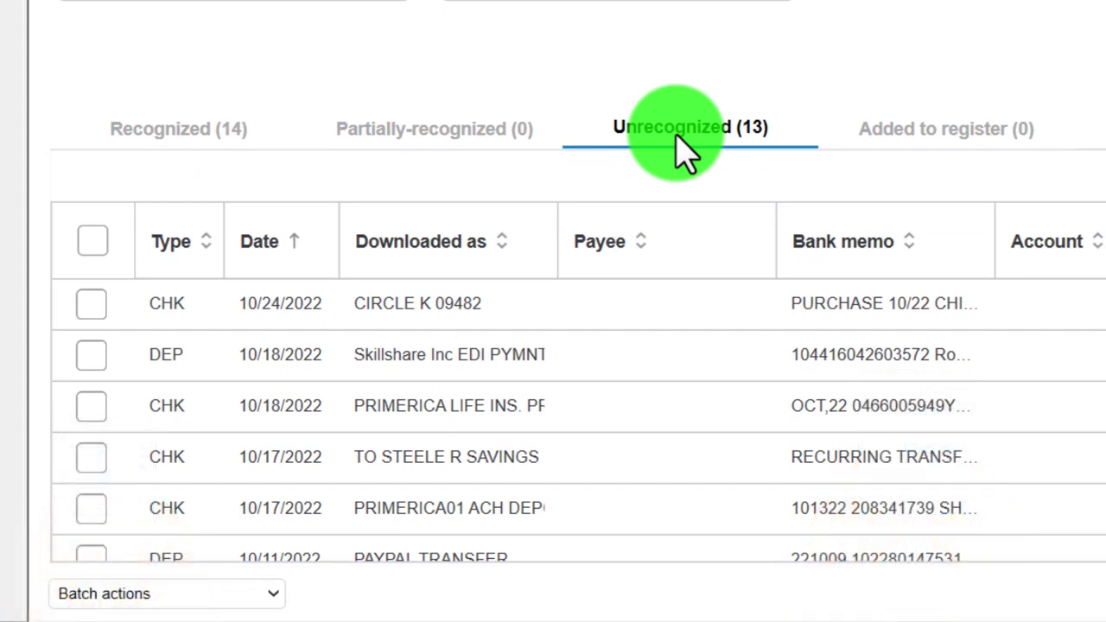
# Sort the unrecognized transactions by Deposit, largest first, so 20,000.00 tops the list.
pyautogui.click(1105, 258)
pyautogui.click(1105, 258)
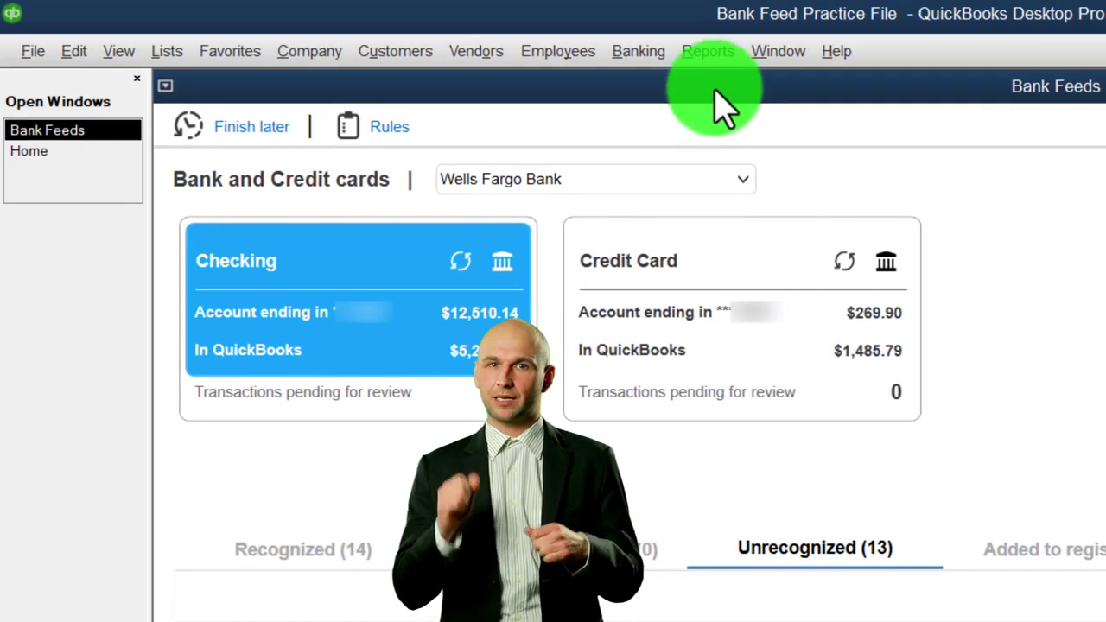
pyautogui.click(665, 76)
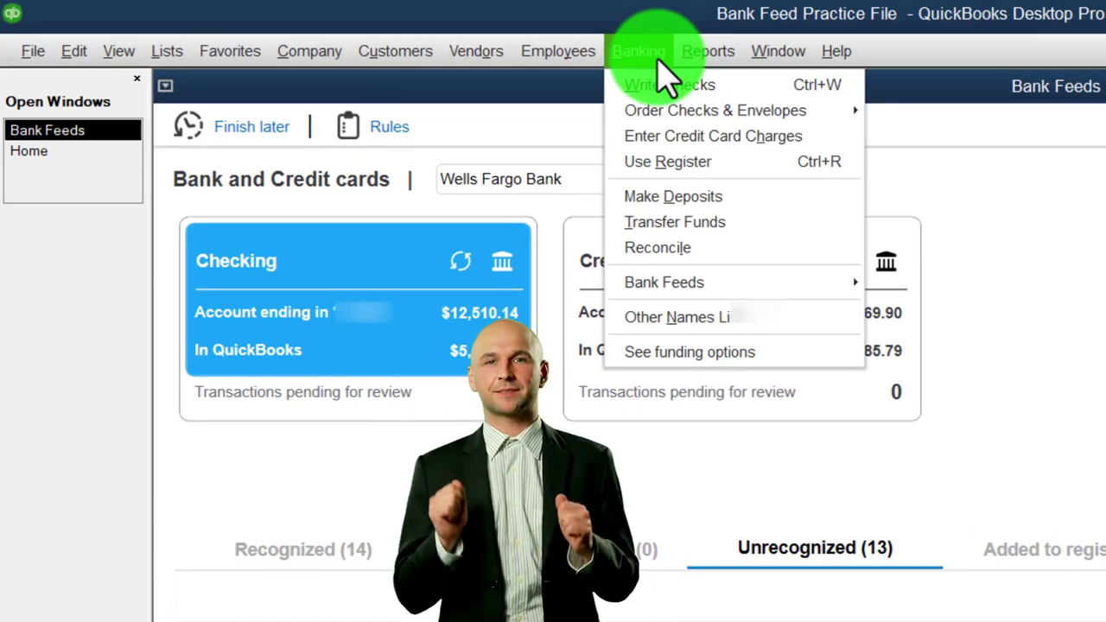
pyautogui.moveTo(682, 286)
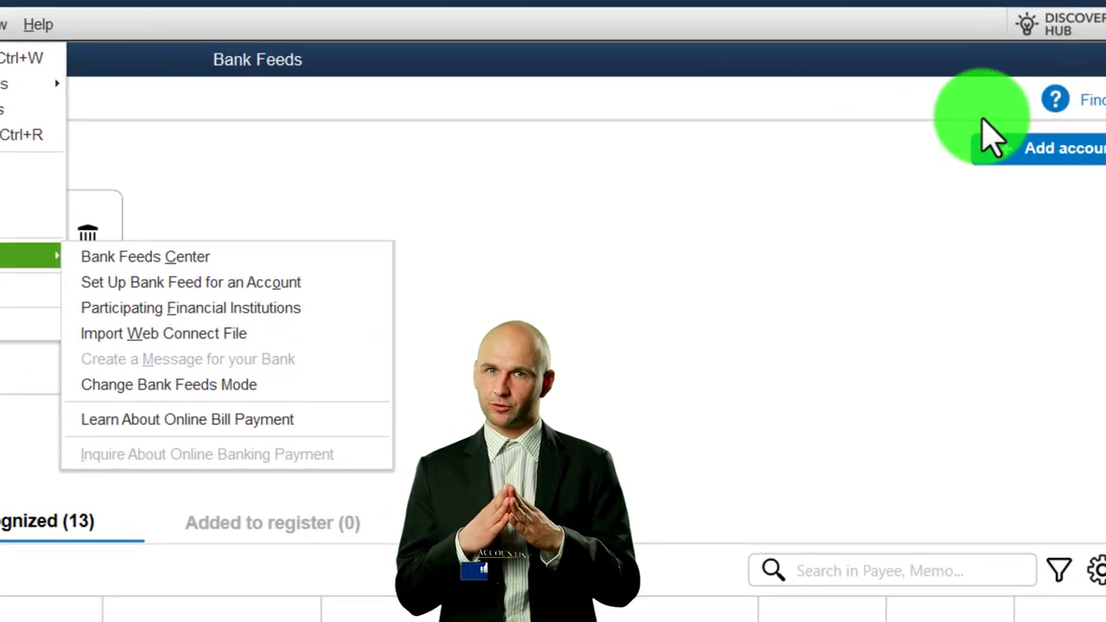
# Back in the Bank Feeds Center, start adding a new bank feed account and search for 'pay'.
pyautogui.click(1105, 165)
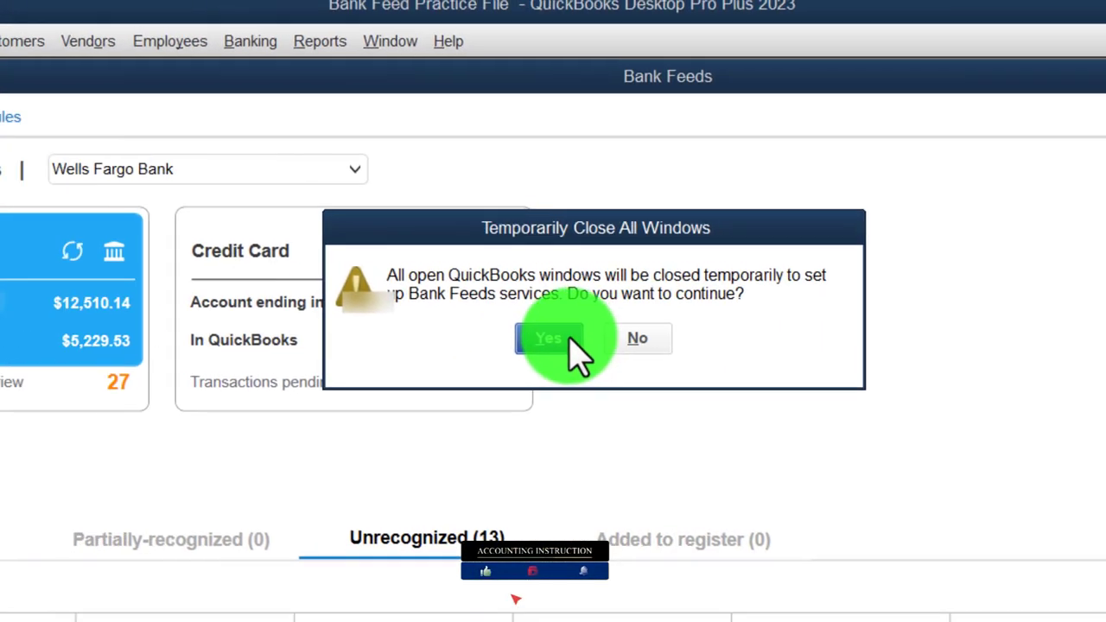
pyautogui.click(89, 316)
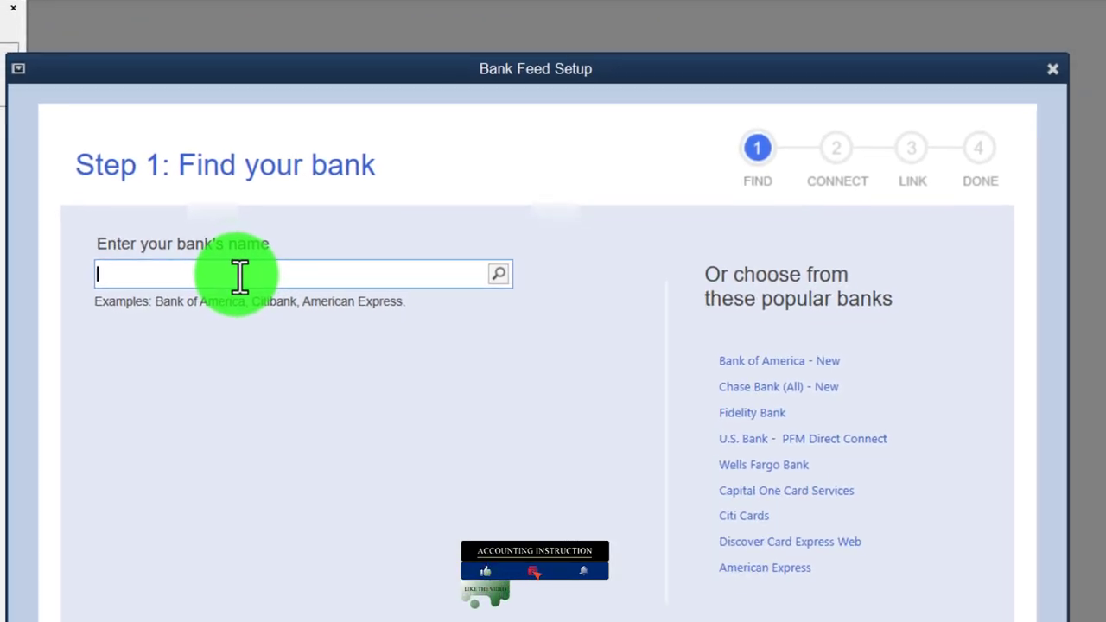
pyautogui.write('p')
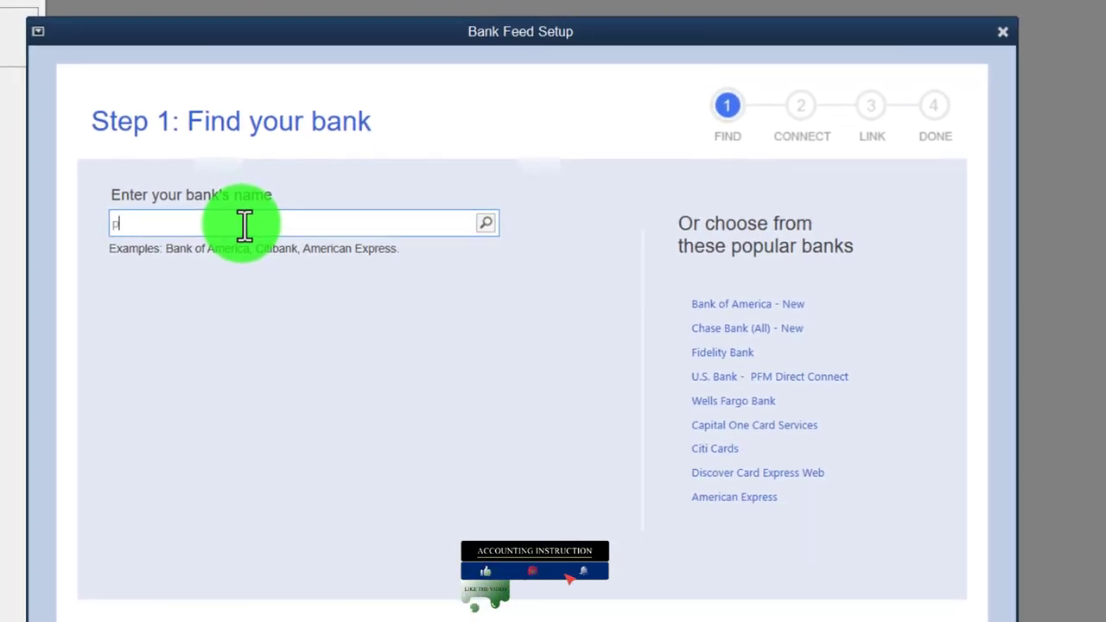
pyautogui.write('ay')
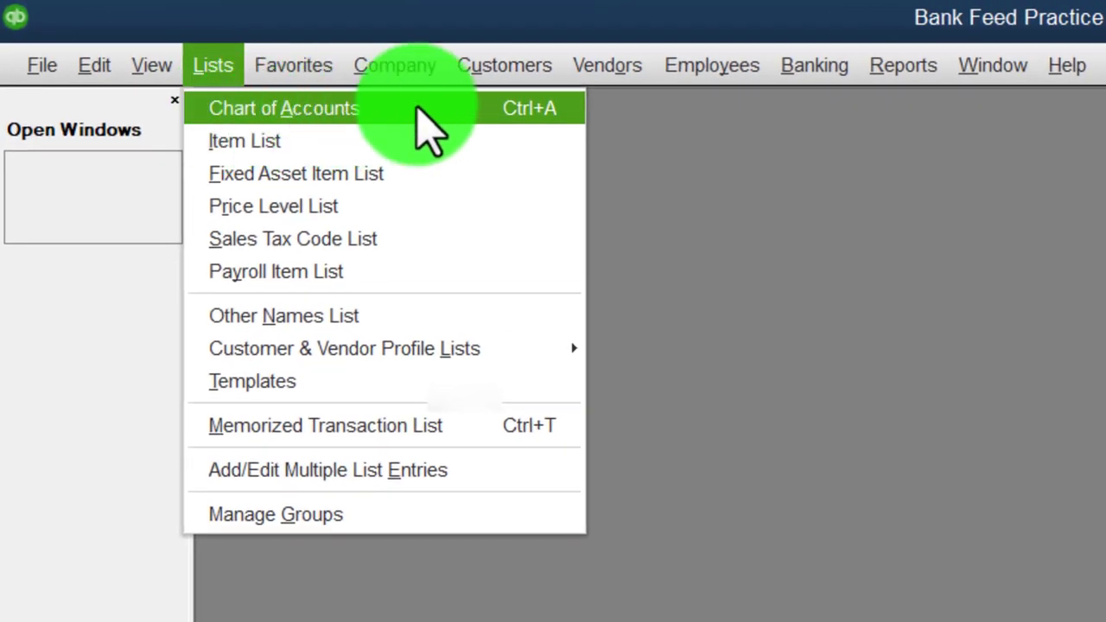
# In the Chart of Accounts, start a new Bank account, cancel it, and open the Checking register.
pyautogui.click(418, 111)
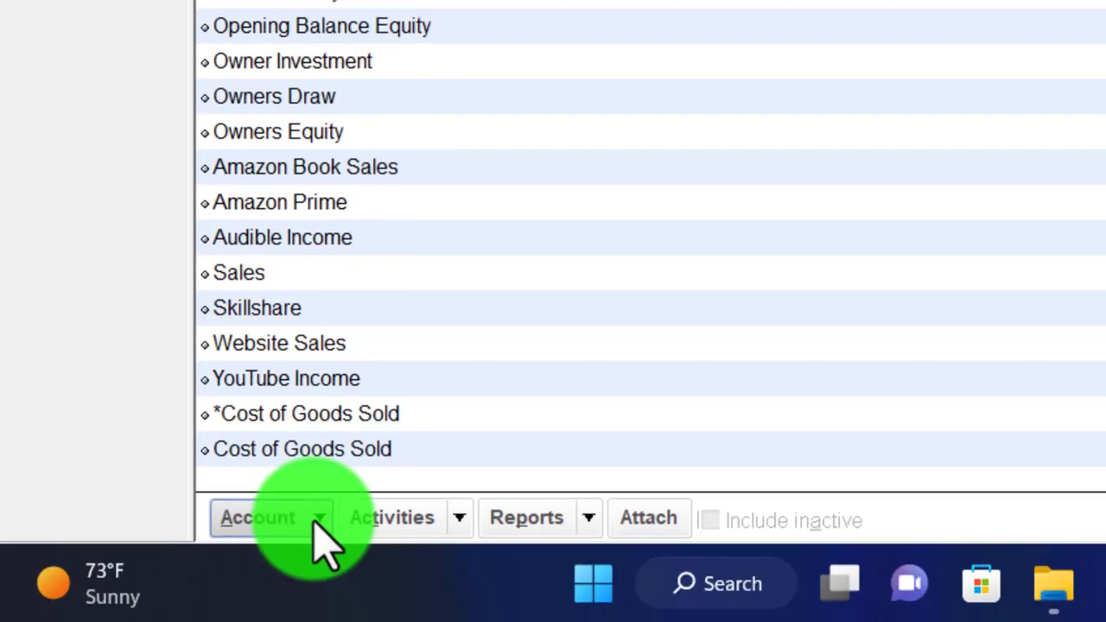
pyautogui.click(319, 518)
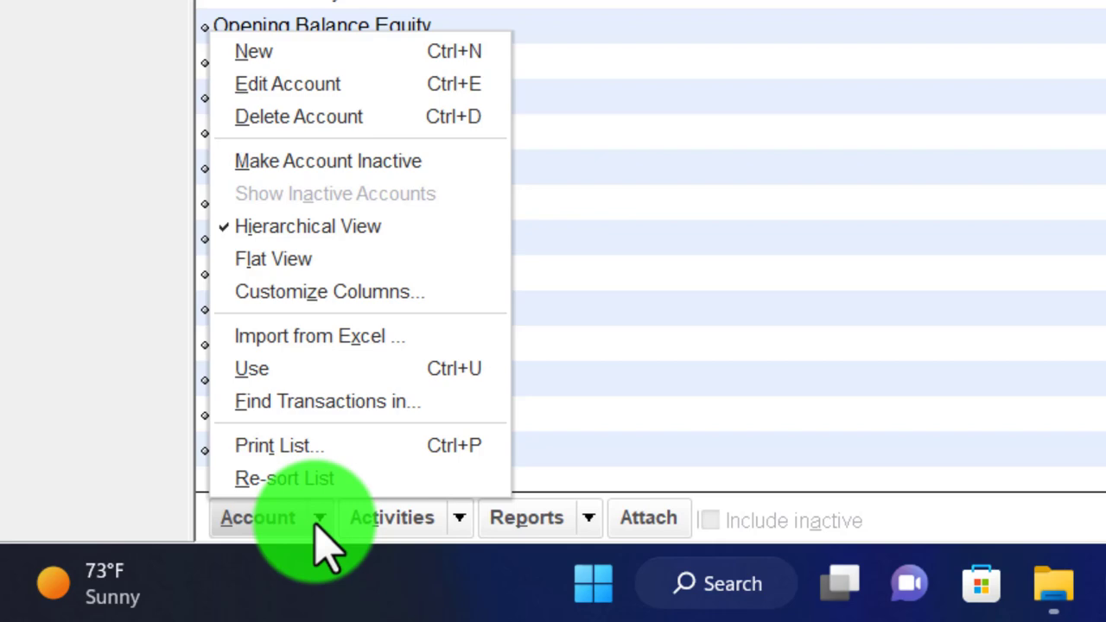
pyautogui.click(285, 82)
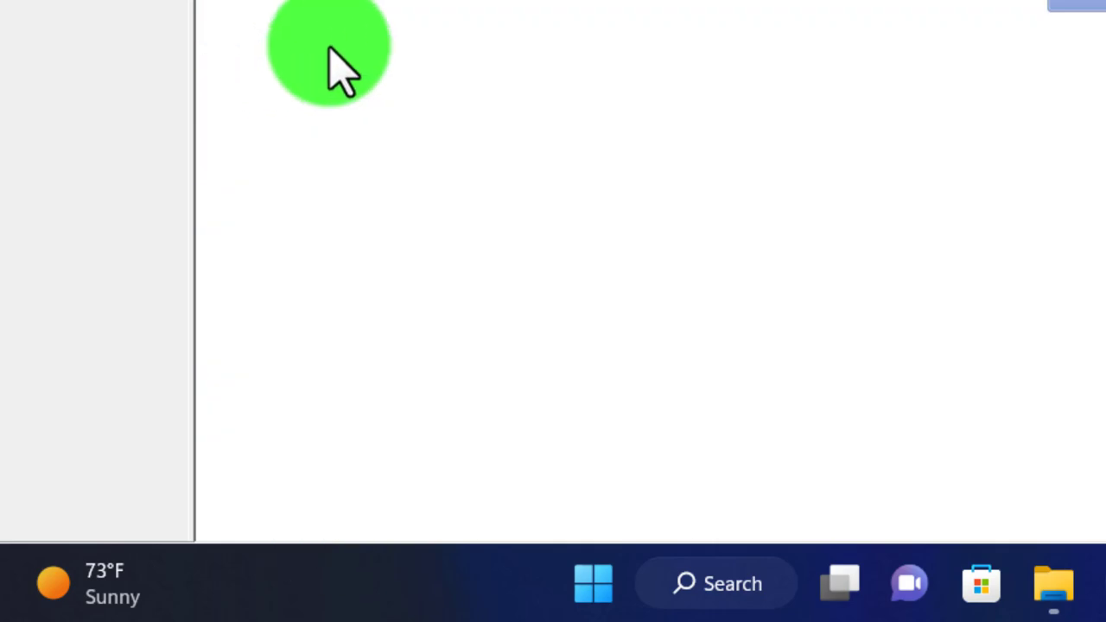
pyautogui.click(93, 327)
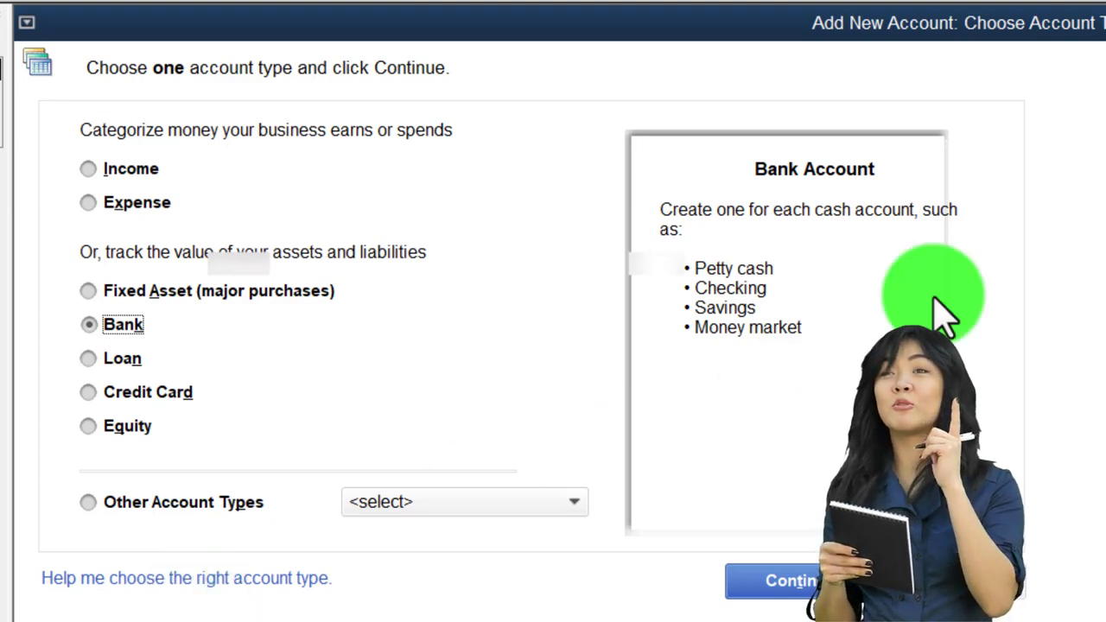
pyautogui.click(1105, 23)
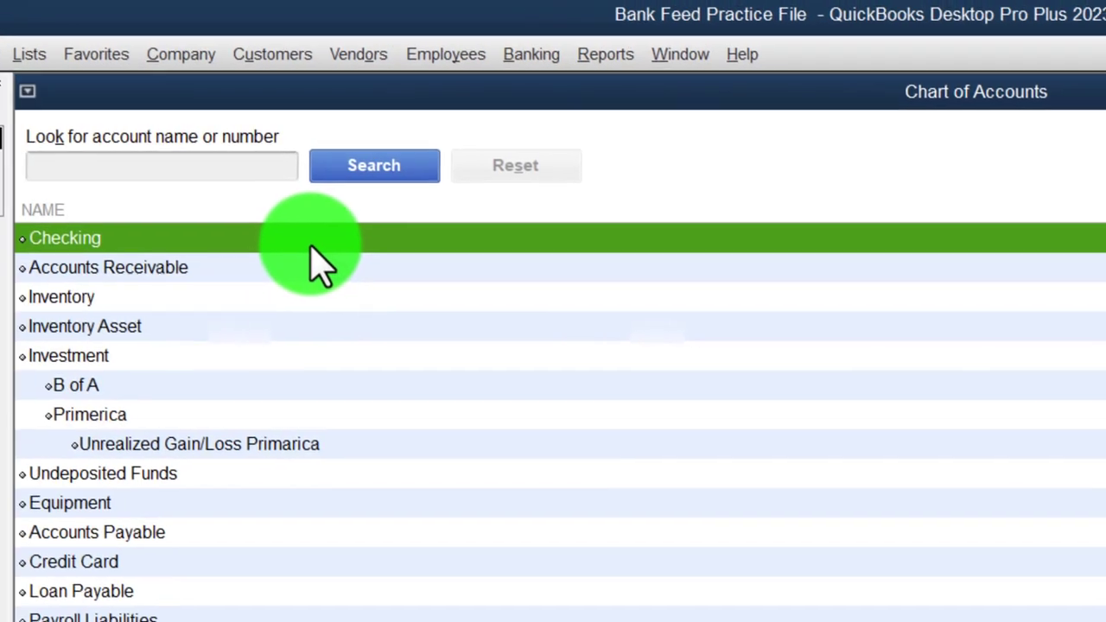
pyautogui.doubleClick(313, 246)
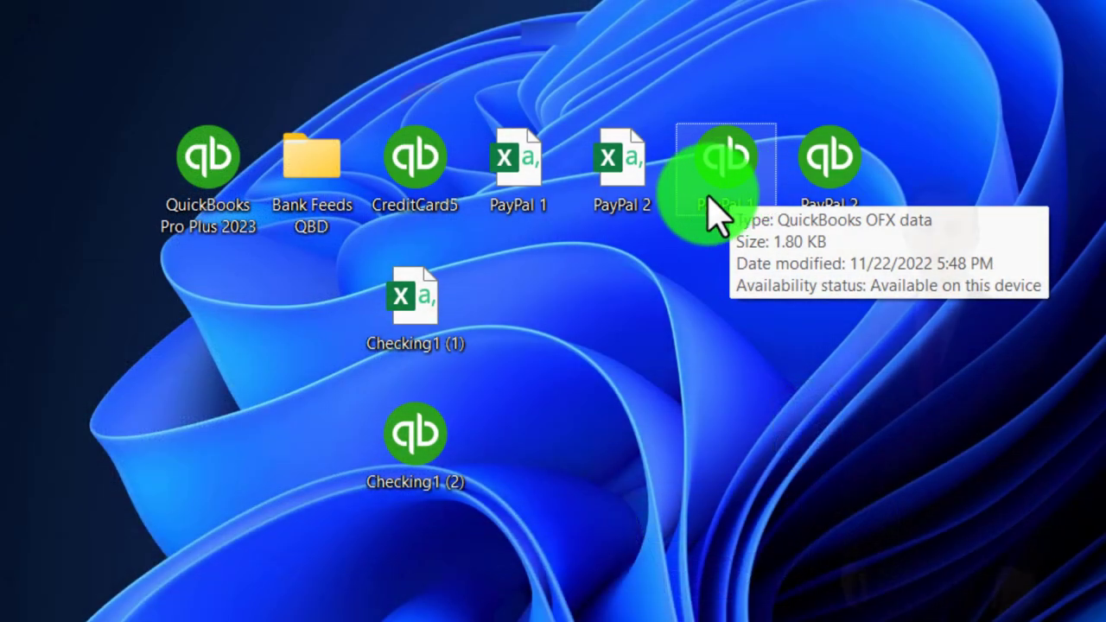
# Inspect the PayPal 1 CSV and QBO files and the ProperConvert program on the desktop.
pyautogui.click(533, 191)
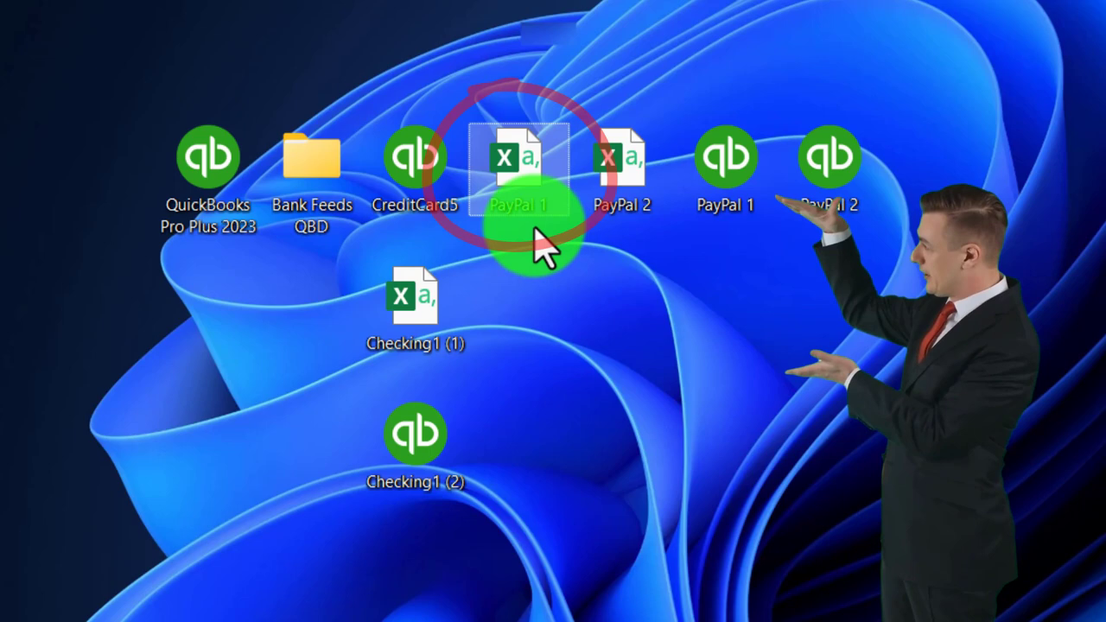
pyautogui.moveTo(532, 222)
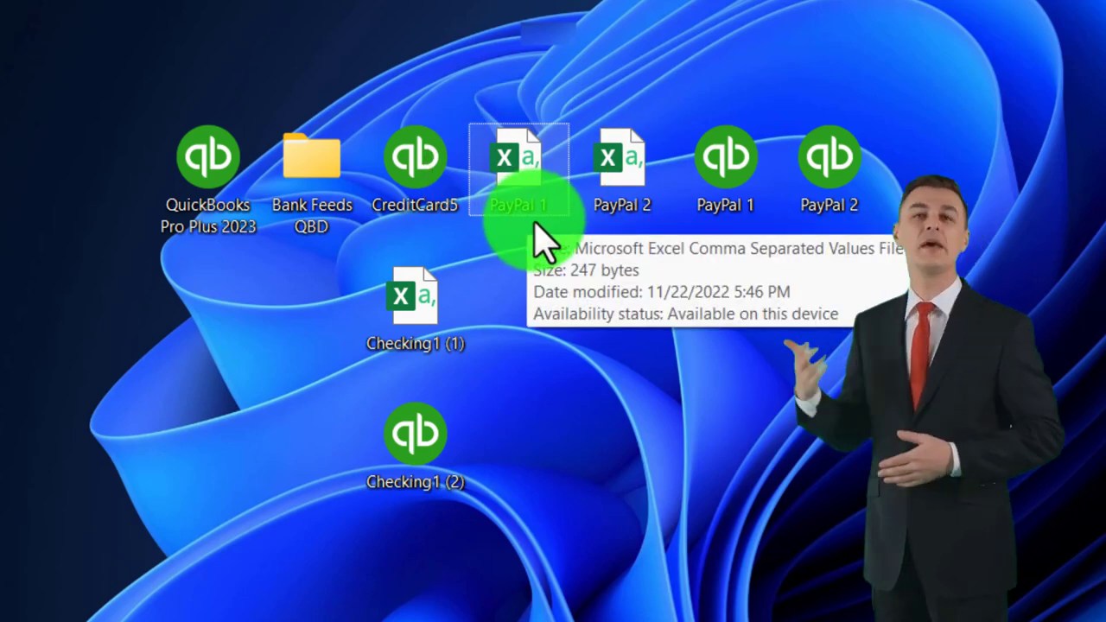
pyautogui.click(710, 197)
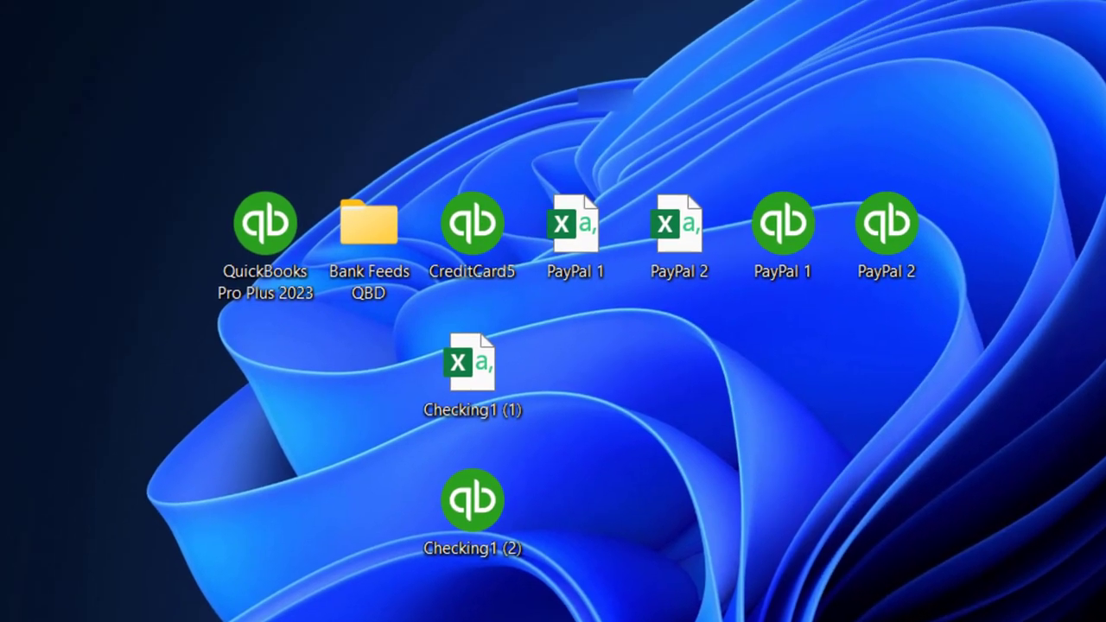
pyautogui.click(78, 35)
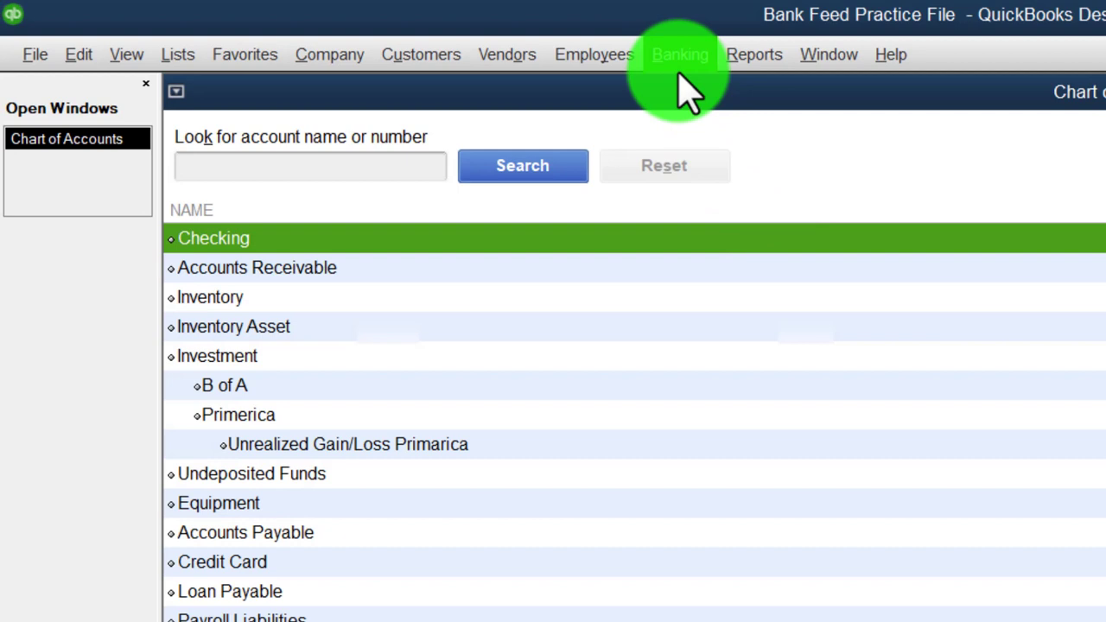
# Exit QuickBooks, confirming the prompt, and select the PayPal 1 QBO file on the desktop.
pyautogui.click(679, 57)
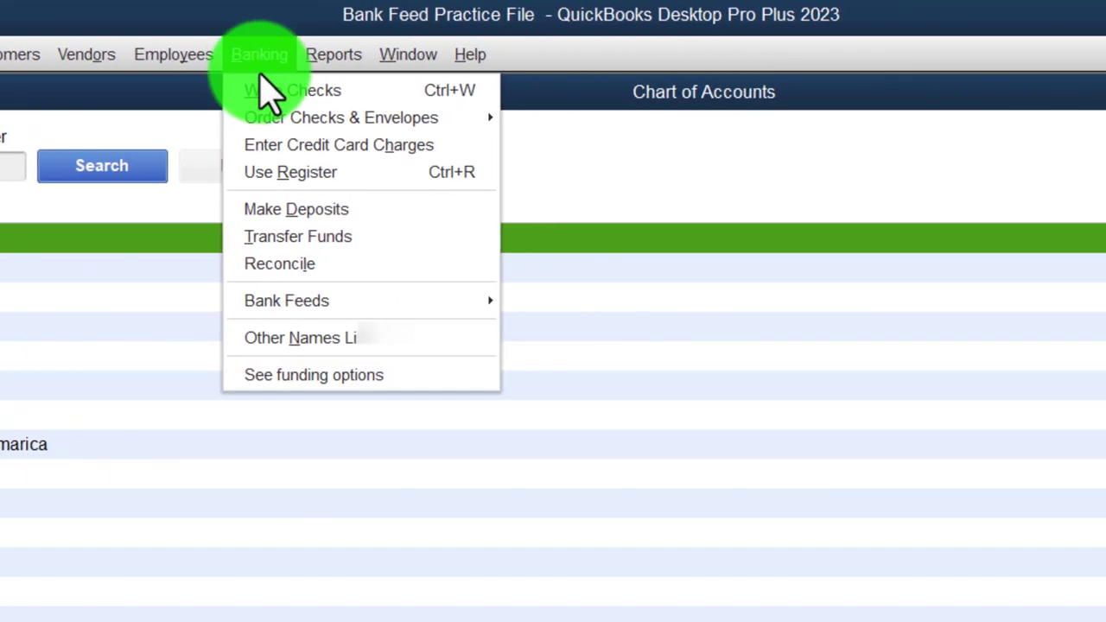
pyautogui.moveTo(347, 308)
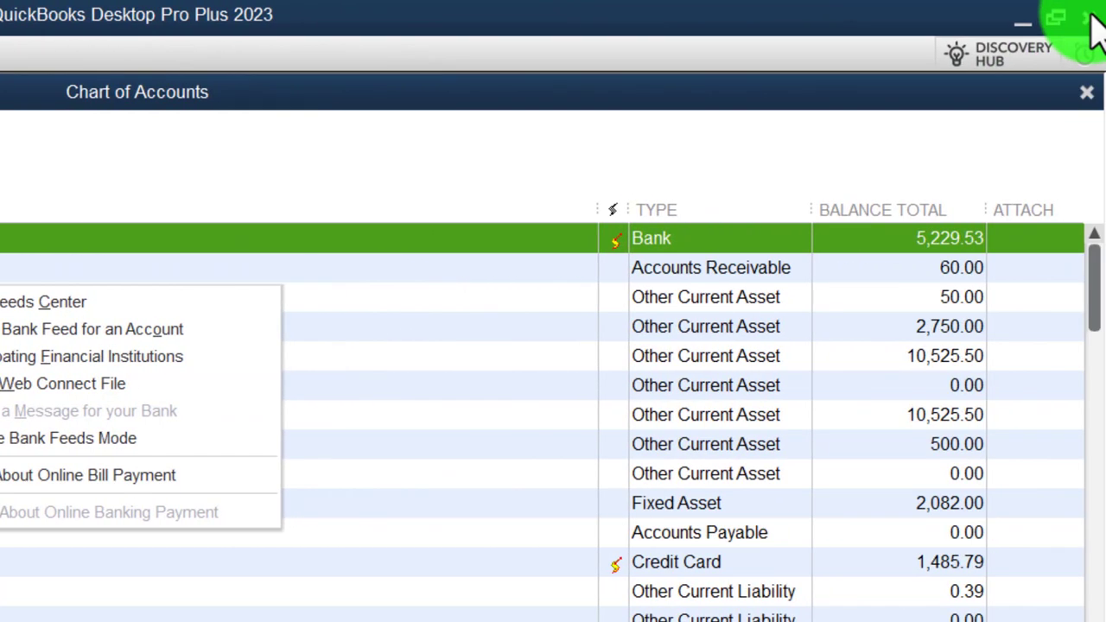
pyautogui.click(1087, 18)
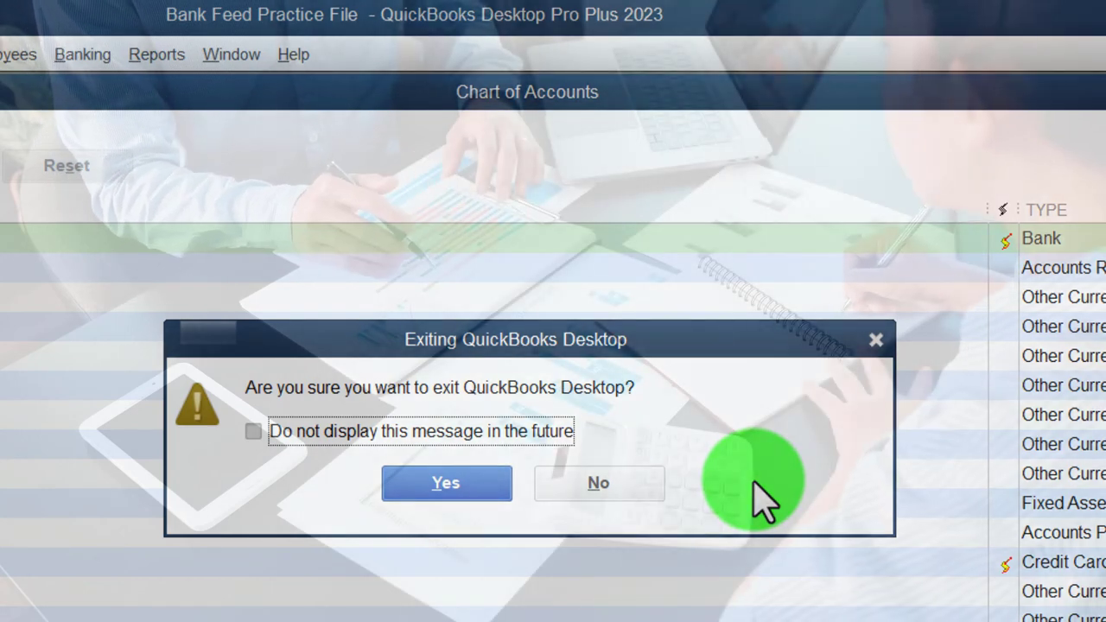
pyautogui.click(491, 486)
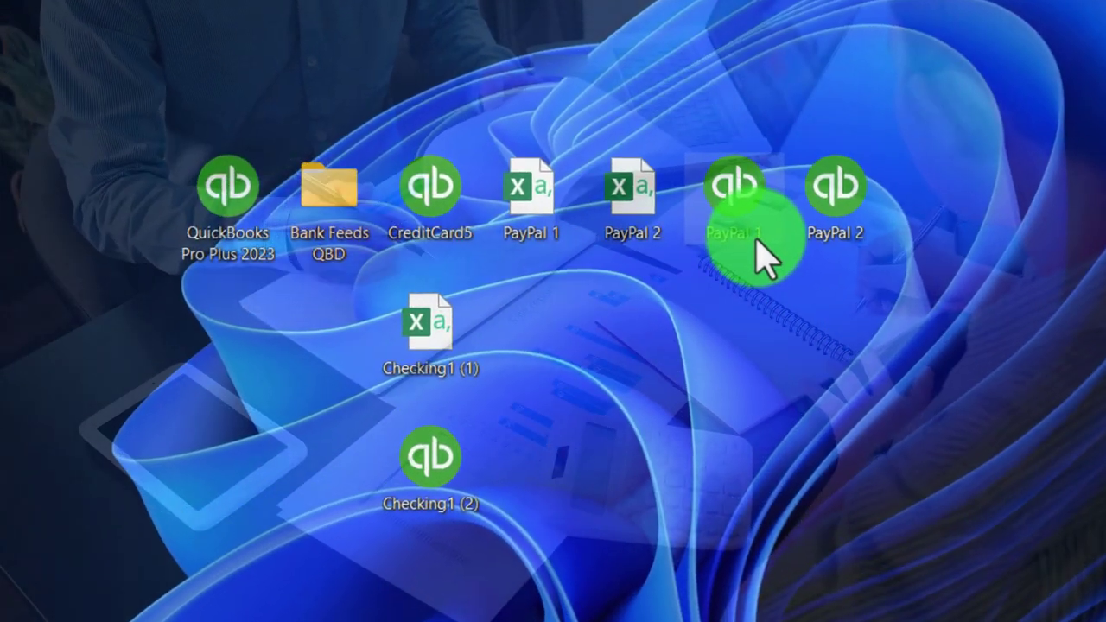
pyautogui.click(529, 249)
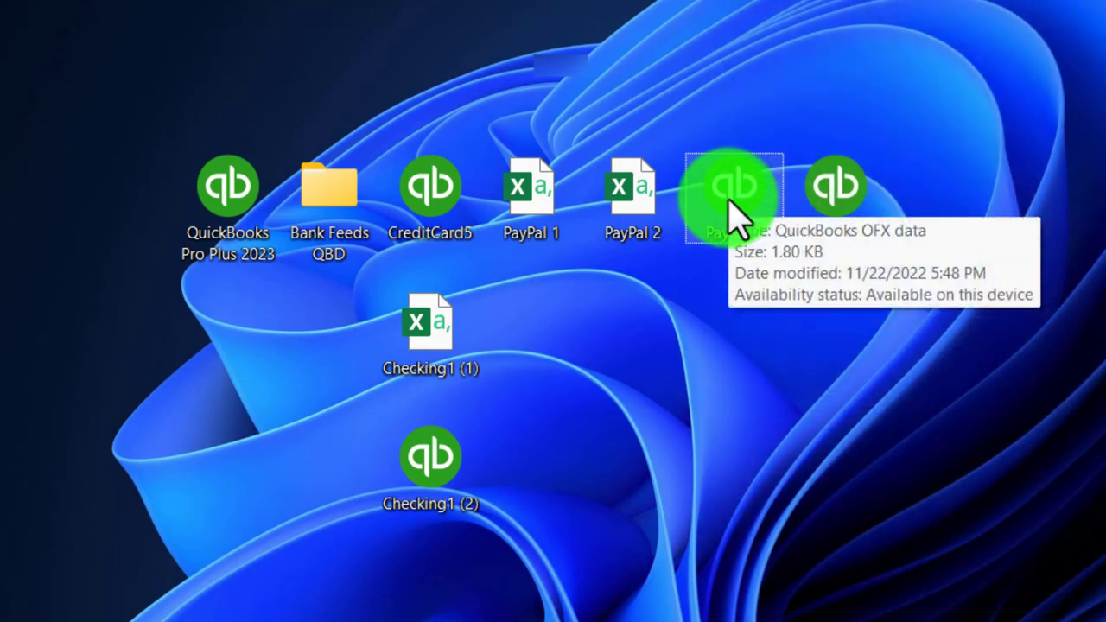
# Open the PayPal QBO file in QuickBooks and enter the admin password at the Bank Feed Practice File login.
pyautogui.doubleClick(726, 202)
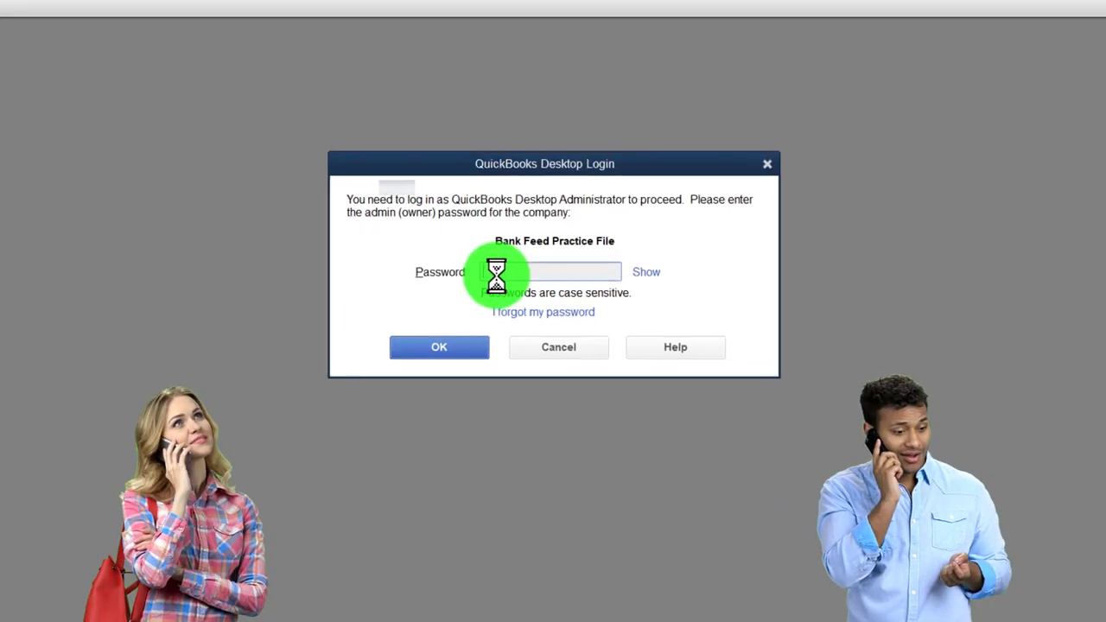
pyautogui.write('*********')
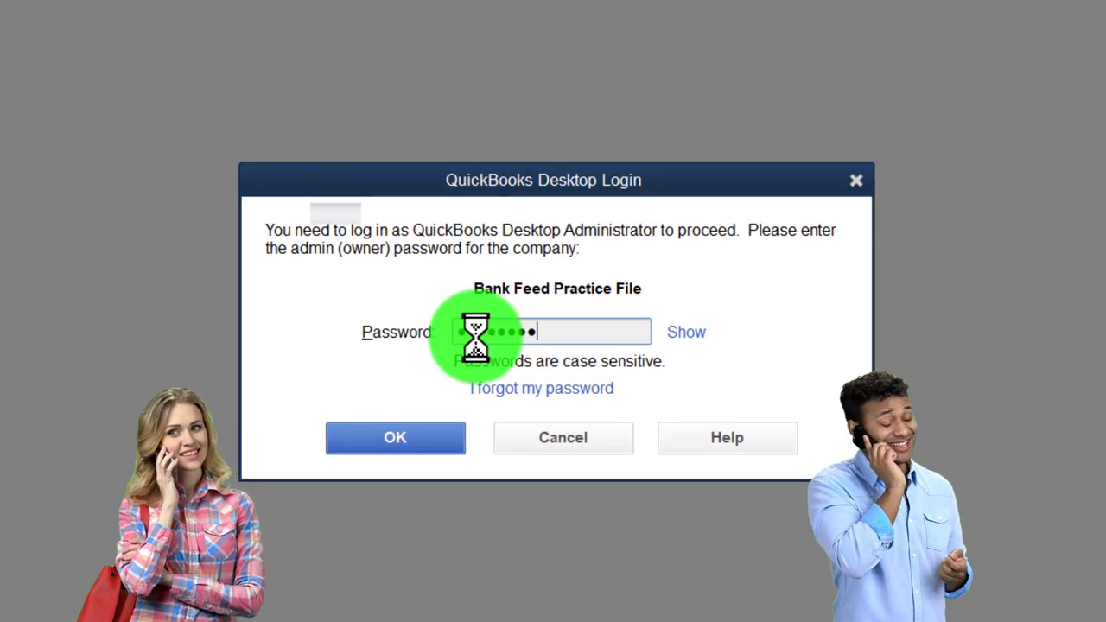
pyautogui.write('***')
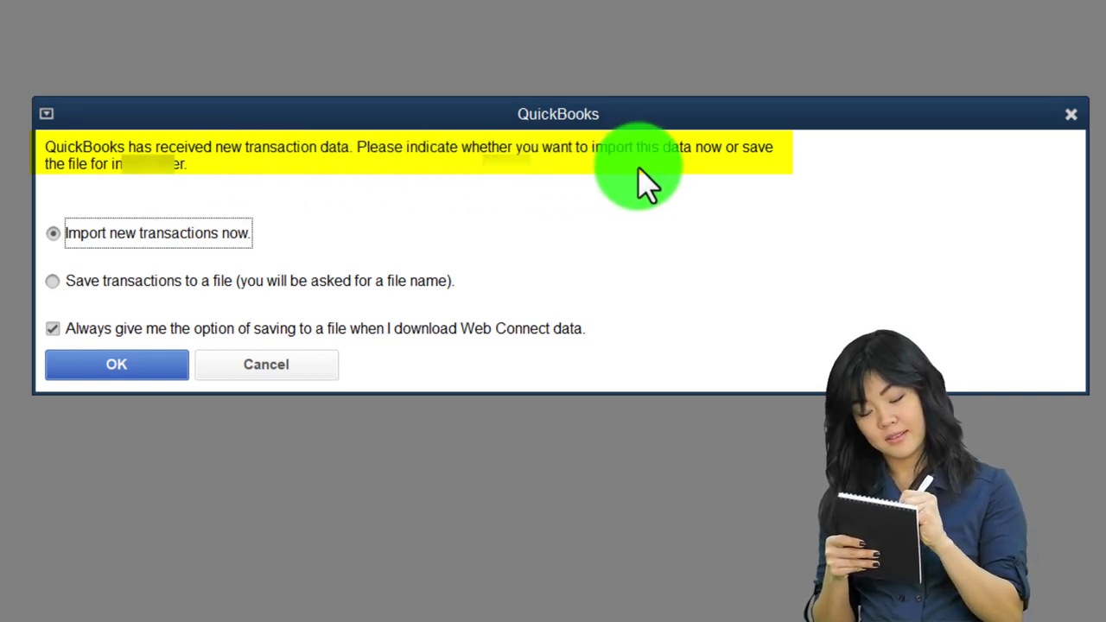
# Import the PayPal transactions now, creating a new QuickBooks account named PayPal for them.
pyautogui.click(130, 385)
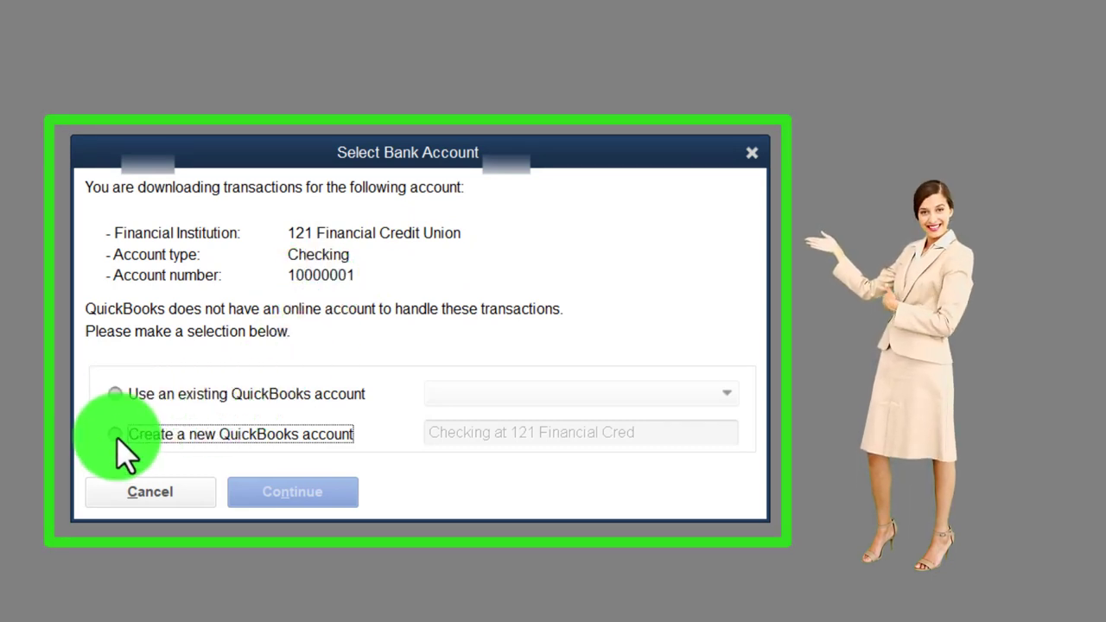
pyautogui.click(117, 397)
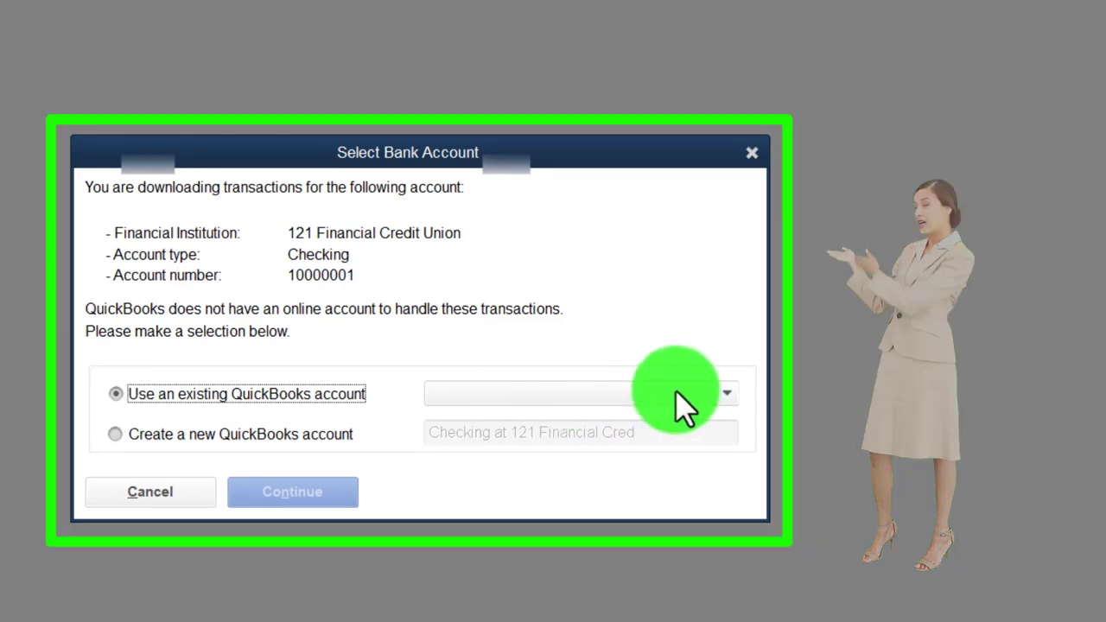
pyautogui.click(726, 393)
pyautogui.click(725, 393)
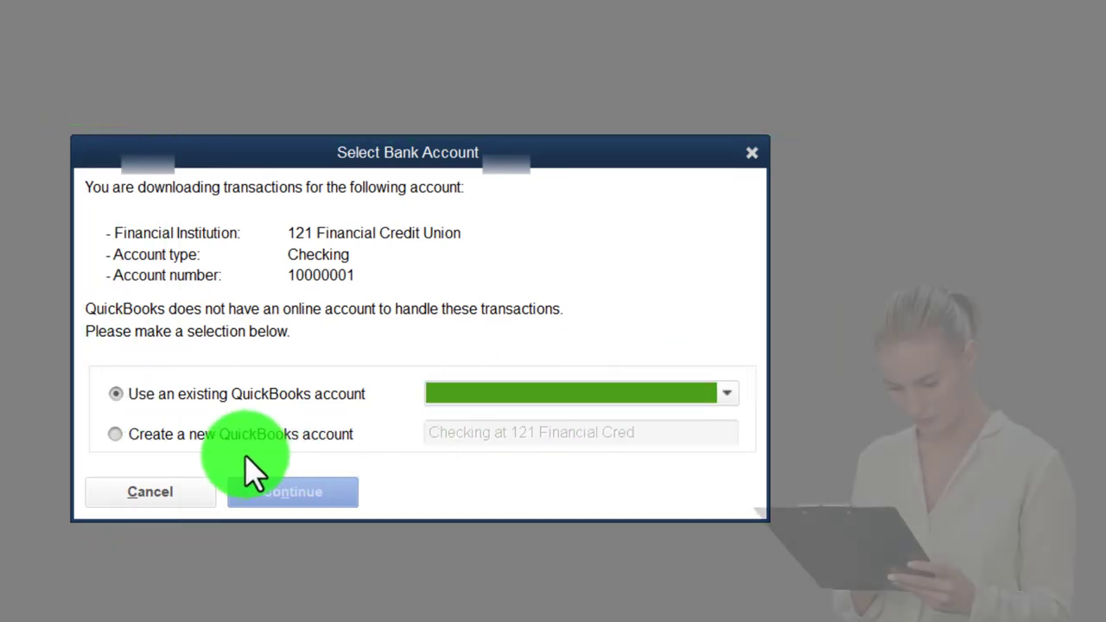
pyautogui.click(115, 434)
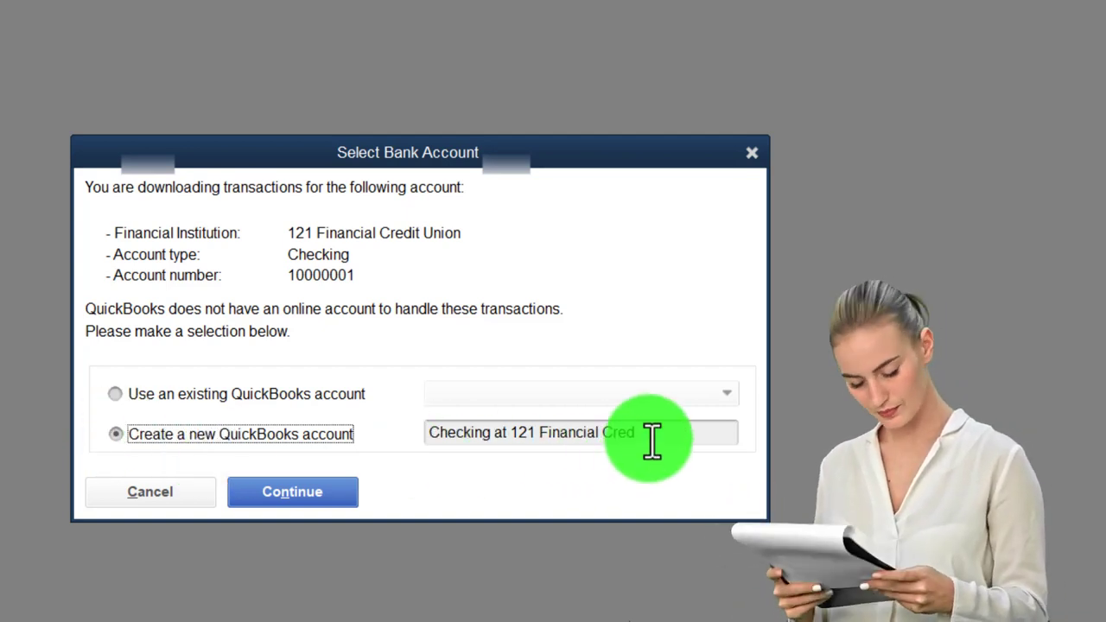
pyautogui.moveTo(651, 441); pyautogui.dragTo(363, 434)
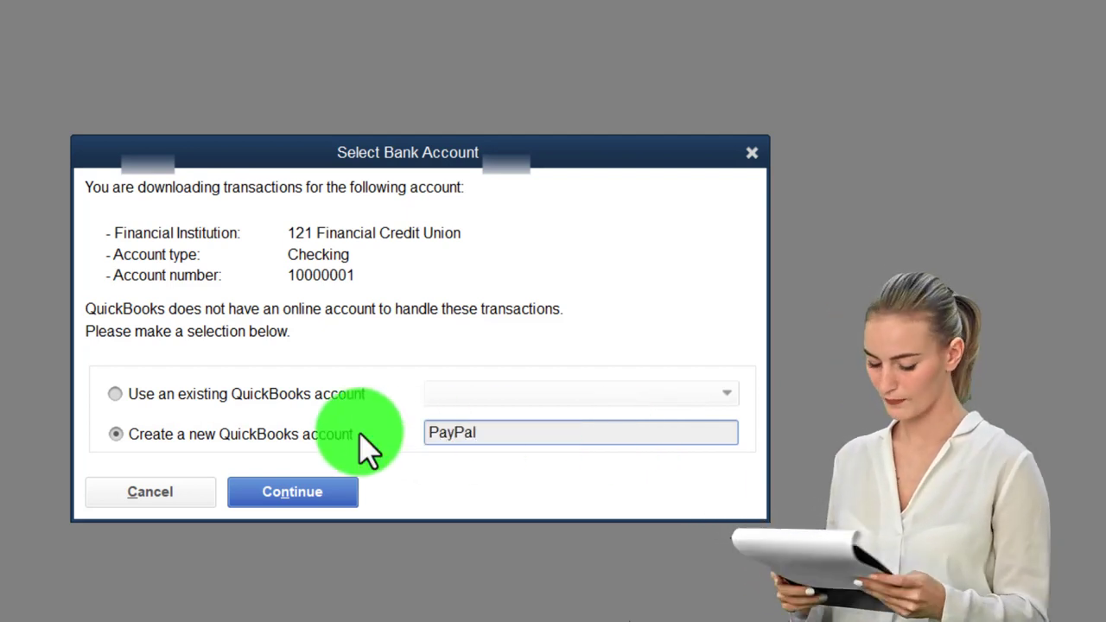
pyautogui.click(338, 501)
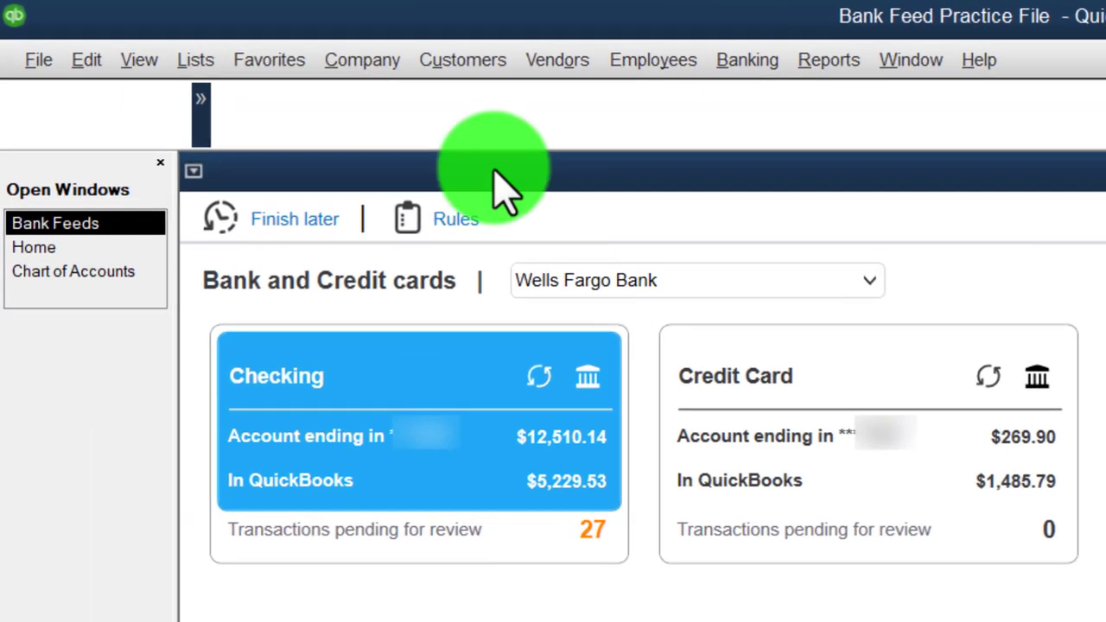
# Turn on the Top Icon Bar from the View menu, then hide it again.
pyautogui.click(143, 63)
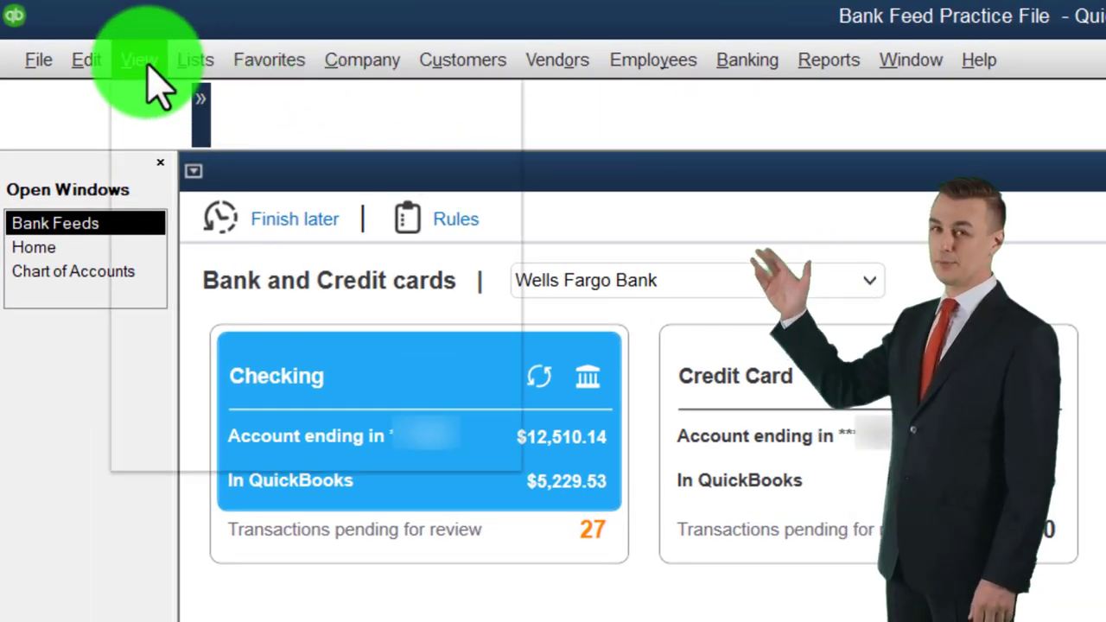
pyautogui.click(154, 181)
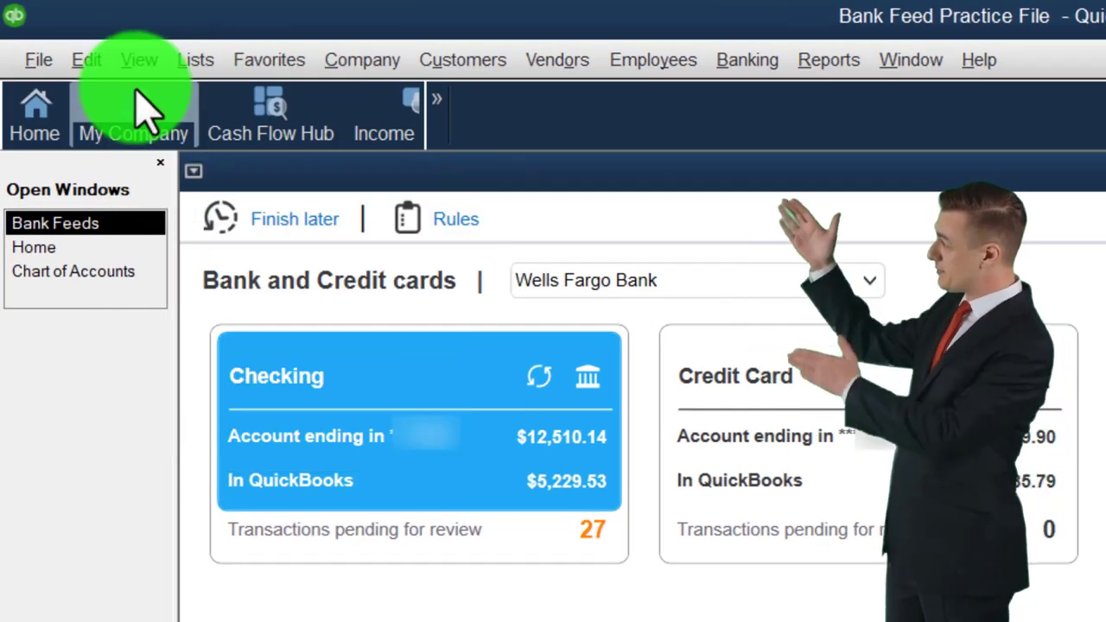
pyautogui.click(138, 60)
pyautogui.click(113, 236)
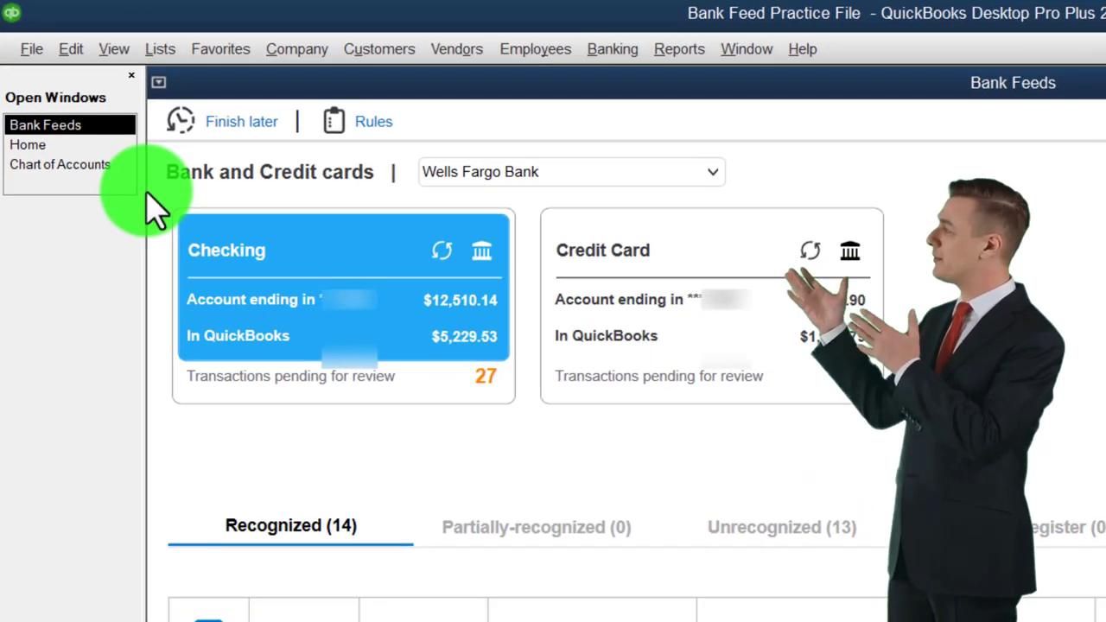
# Show the Unrecognized transactions and switch the bank feed to 121 Financial Credit Union.
pyautogui.click(782, 527)
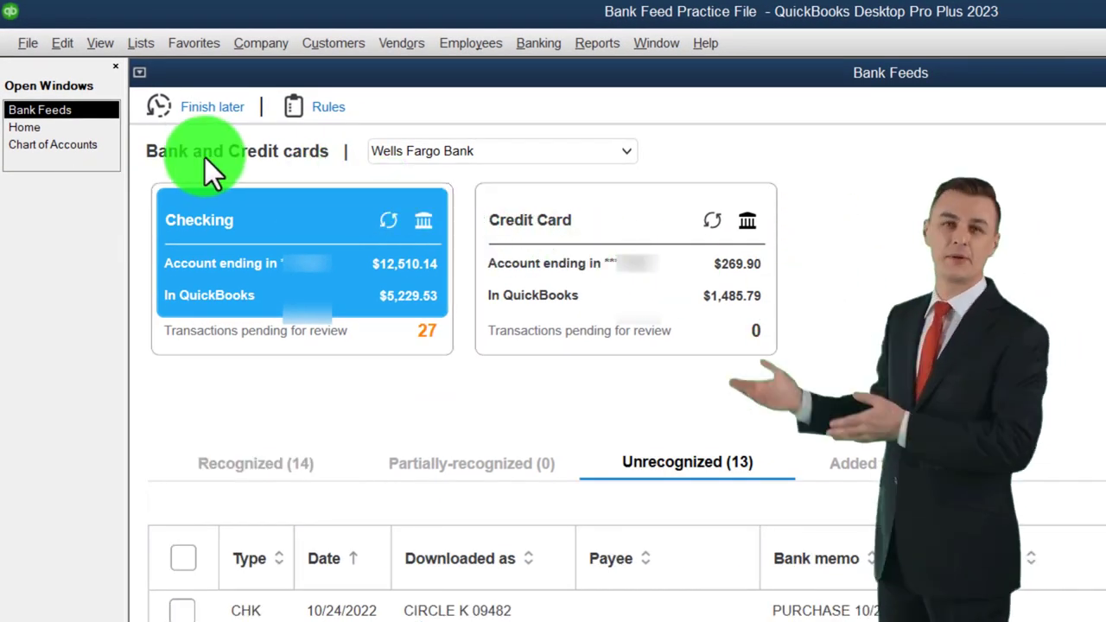
pyautogui.click(626, 154)
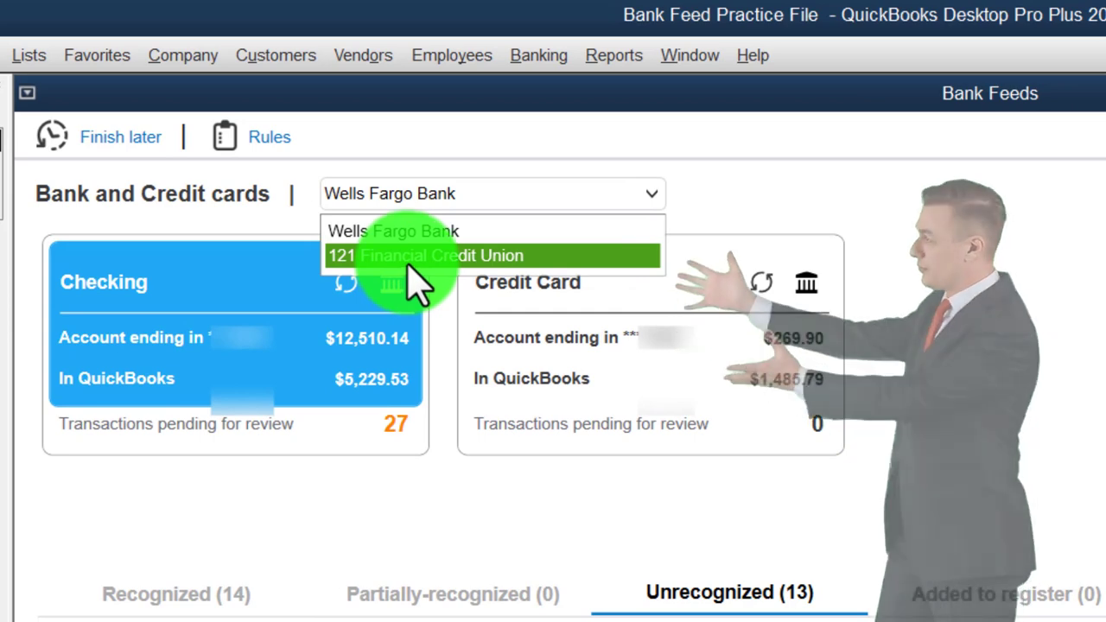
pyautogui.click(410, 259)
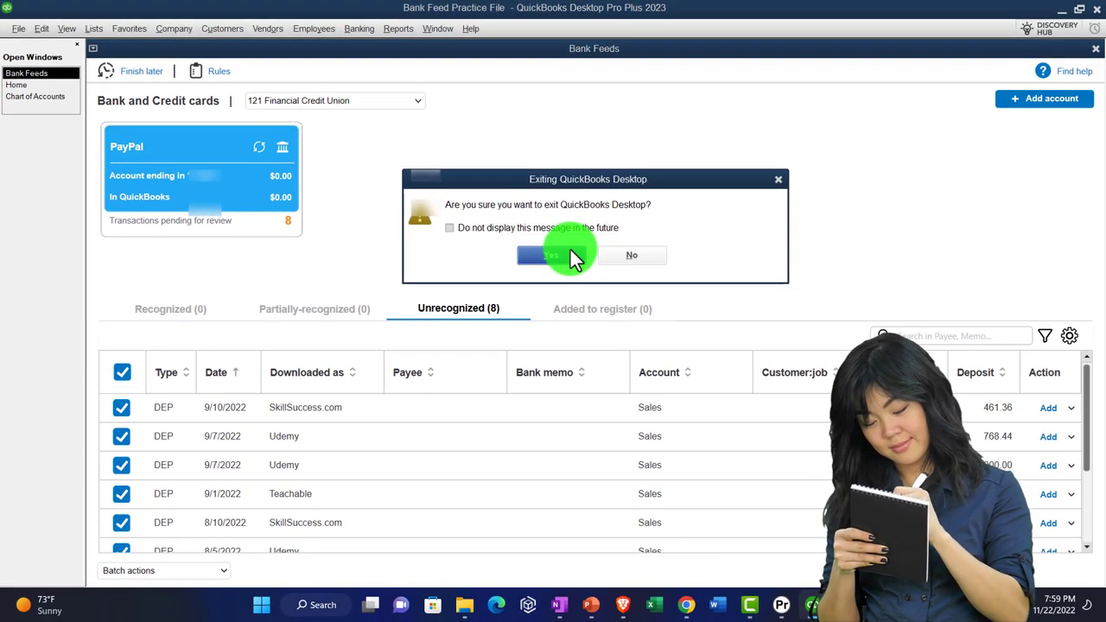
# Reopen the Bank Feed Practice File as administrator and import the next Web Connect batch.
pyautogui.click(569, 249)
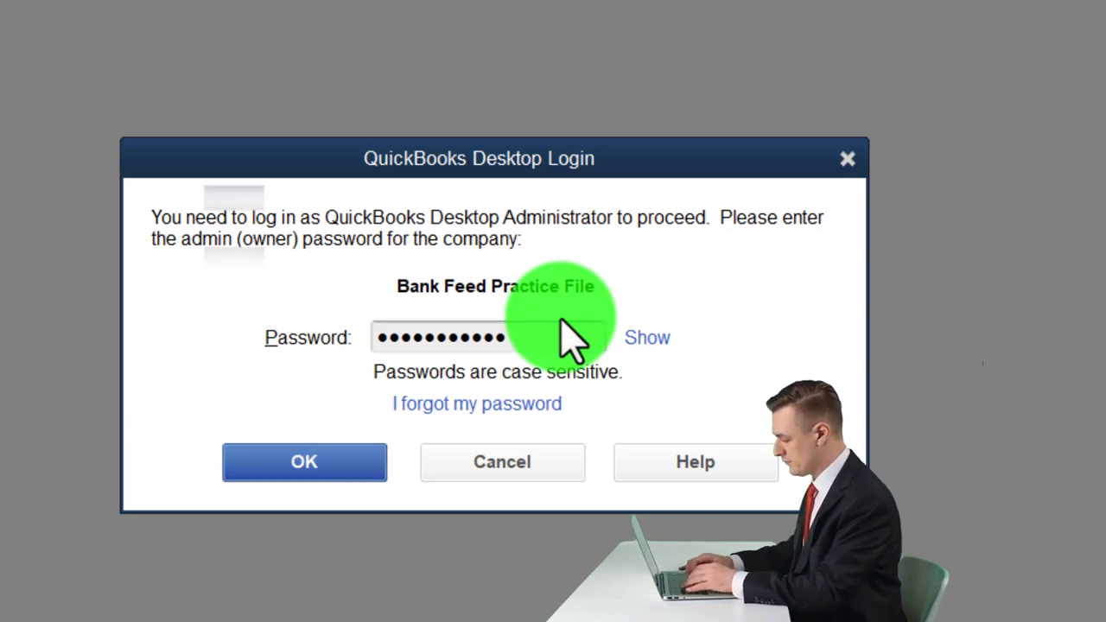
pyautogui.press('Return')
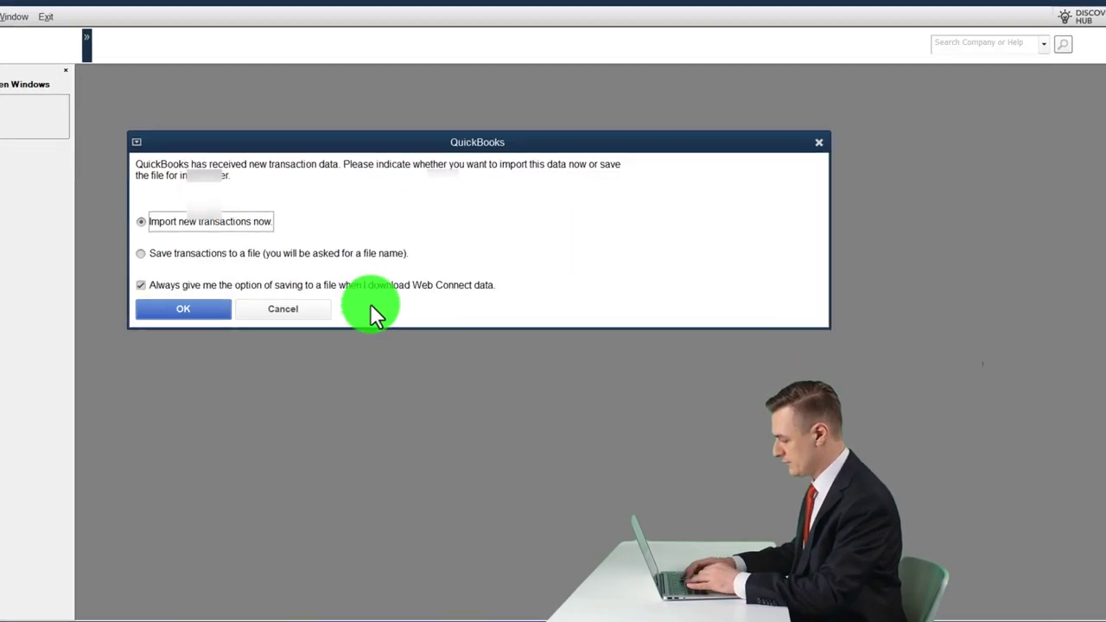
pyautogui.click(194, 363)
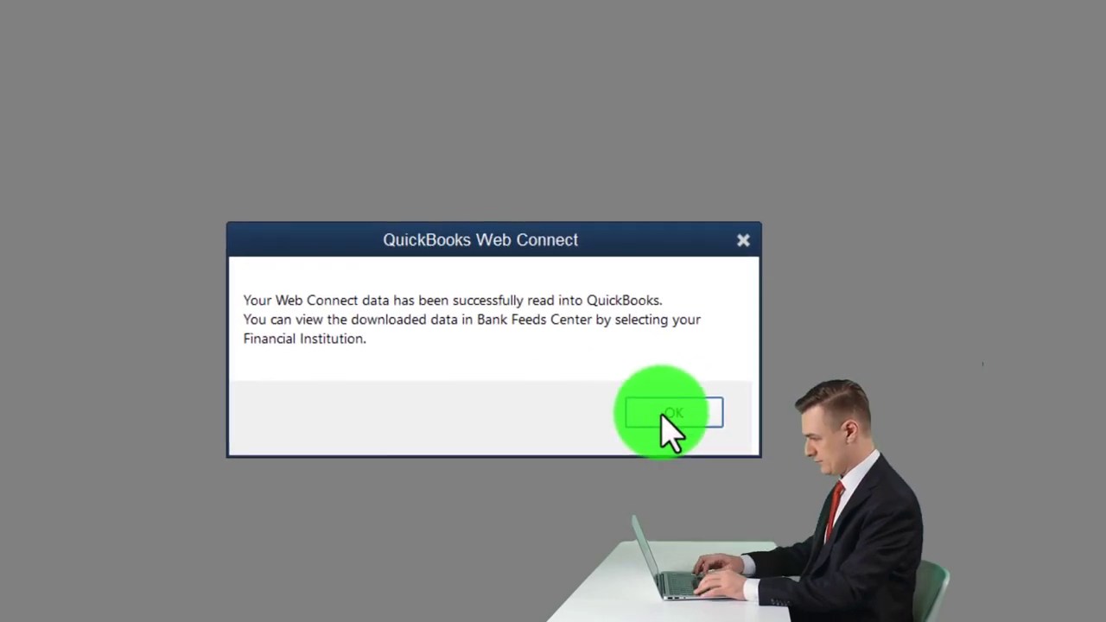
pyautogui.click(660, 415)
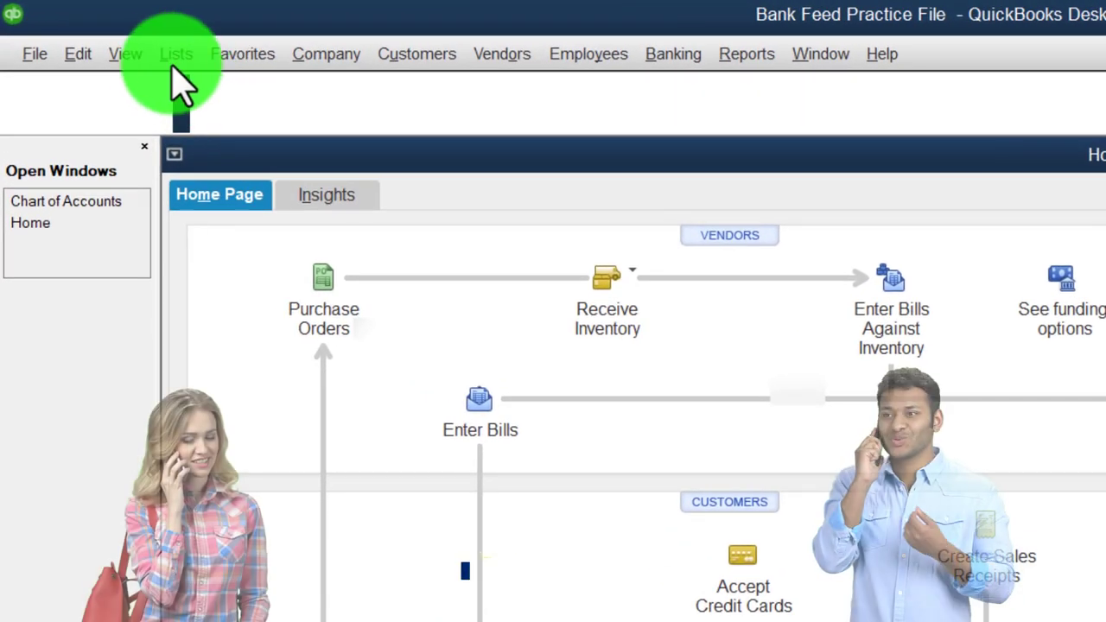
# Hide the icon bar from the View menu.
pyautogui.click(125, 54)
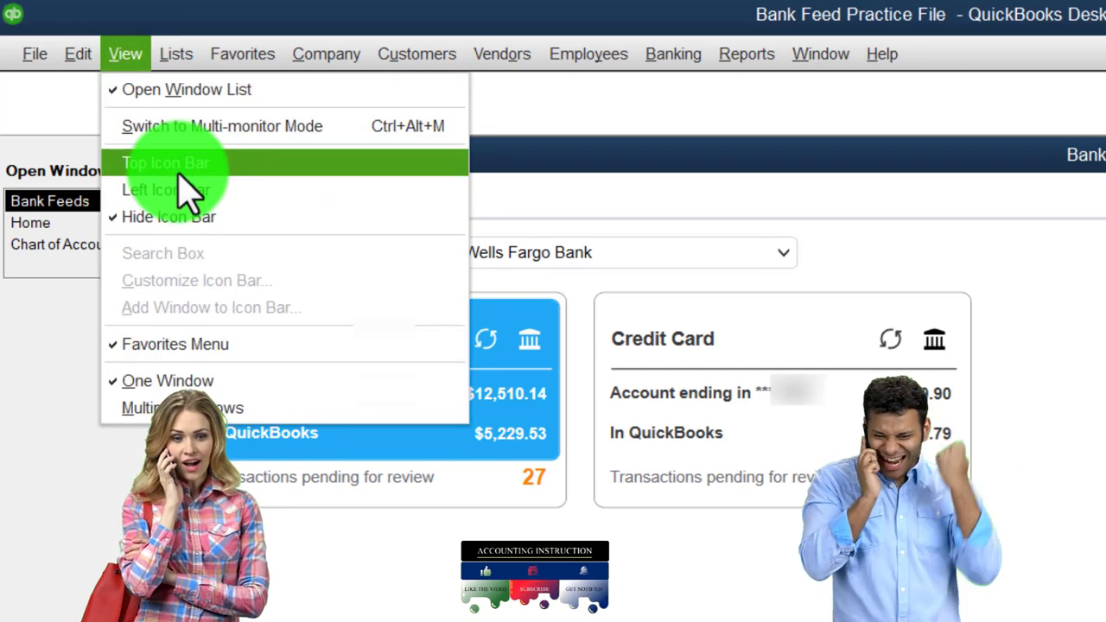
pyautogui.click(177, 164)
pyautogui.click(128, 54)
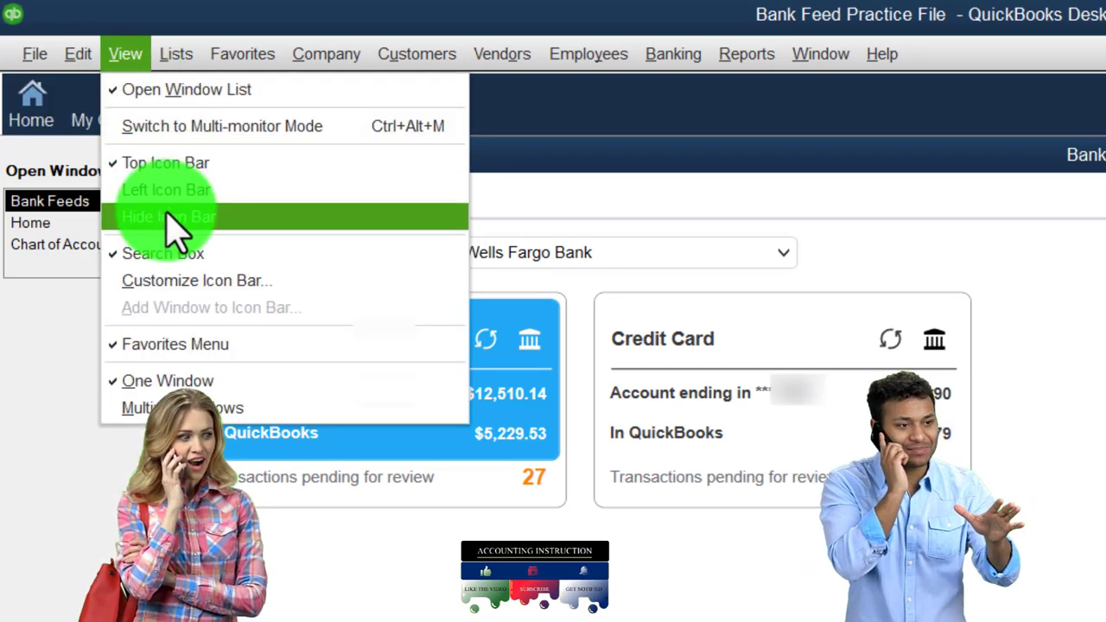
pyautogui.click(170, 216)
# Show the 121 Financial Credit Union feed's 15 unrecognized transactions sorted by Deposit.
pyautogui.click(783, 186)
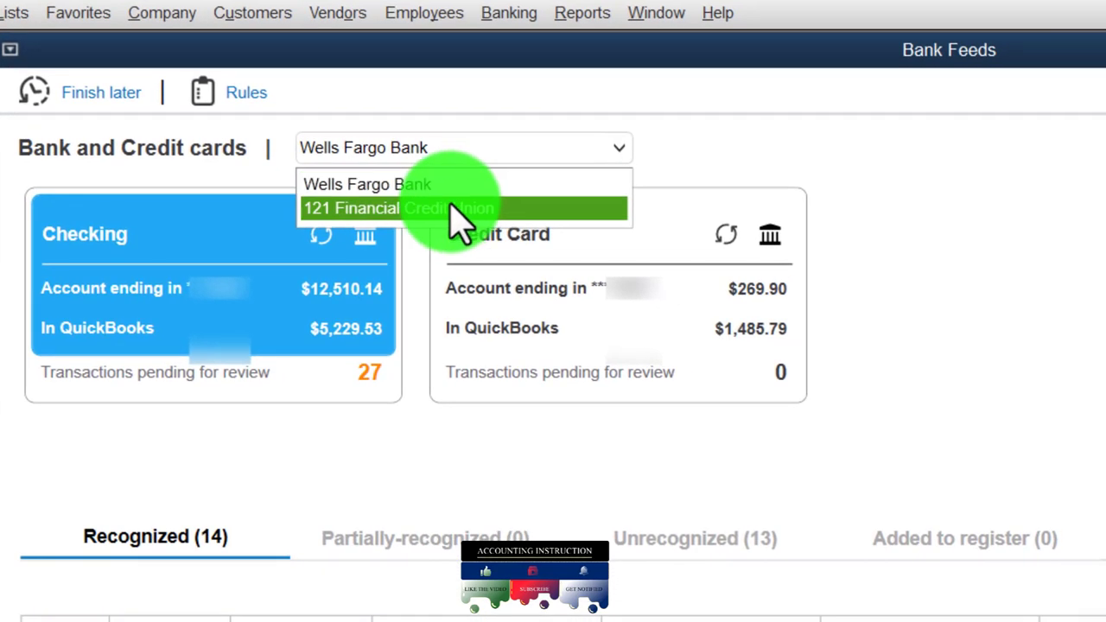
pyautogui.click(451, 208)
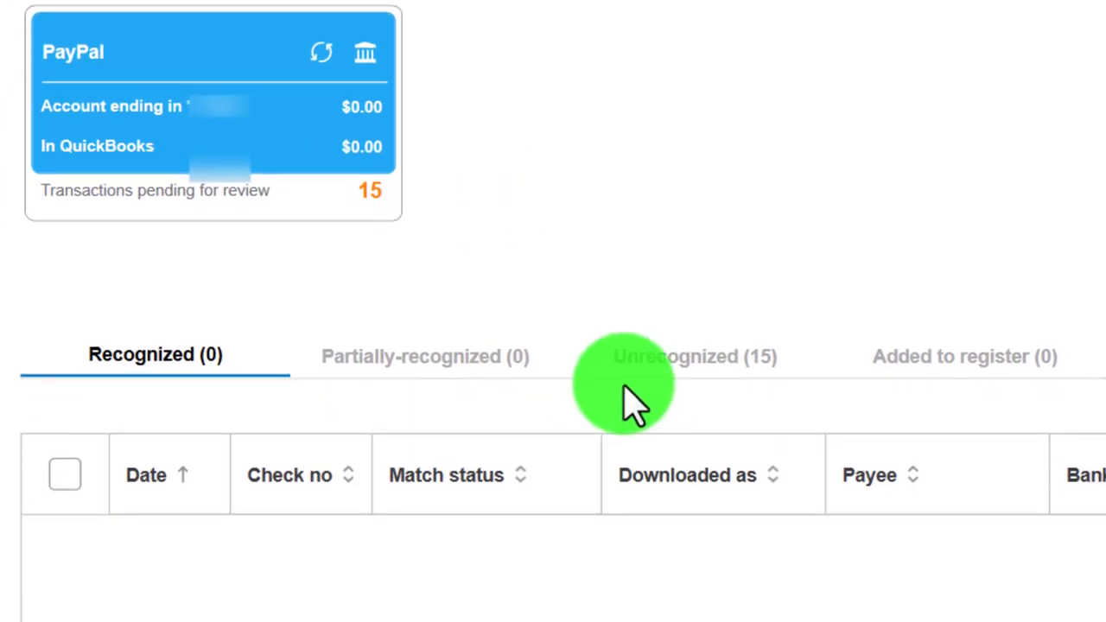
pyautogui.click(661, 363)
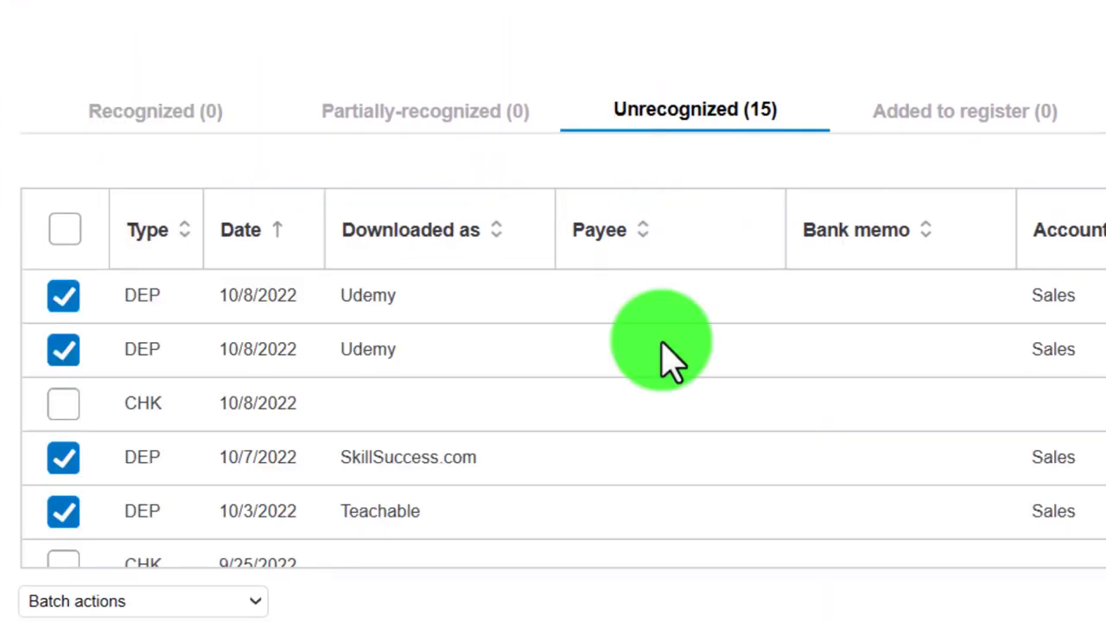
pyautogui.scroll(2, 712, 398)
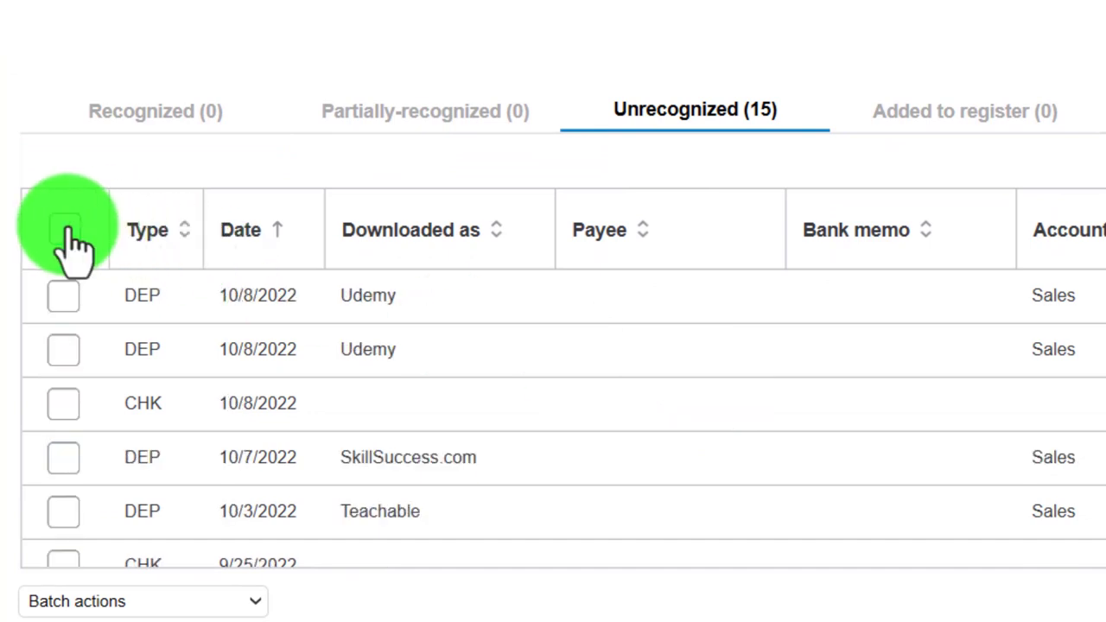
pyautogui.click(855, 228)
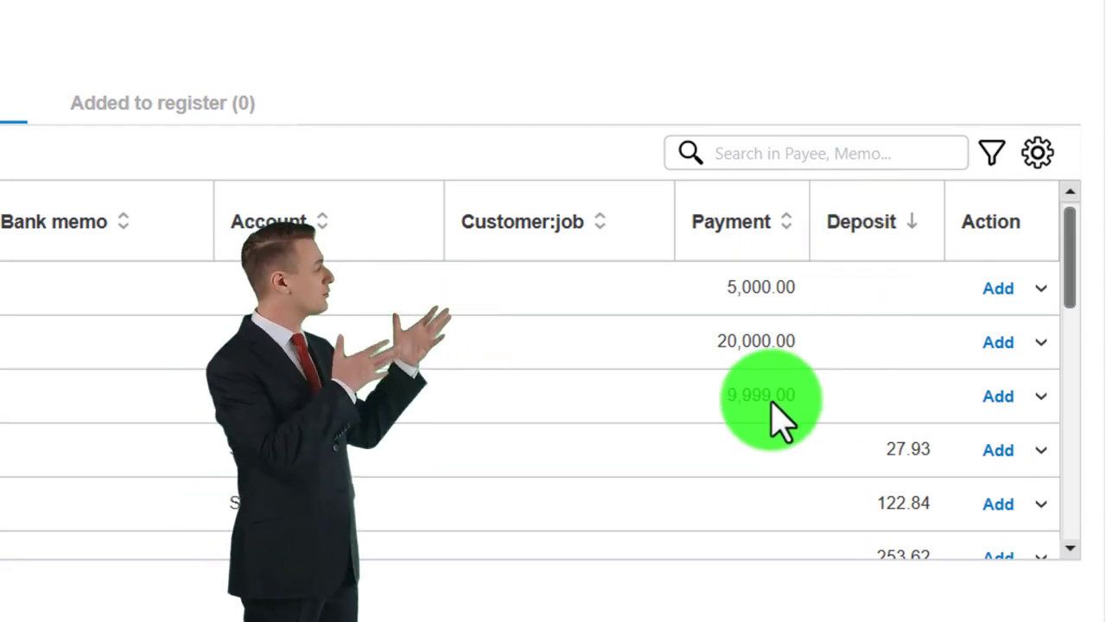
pyautogui.click(752, 190)
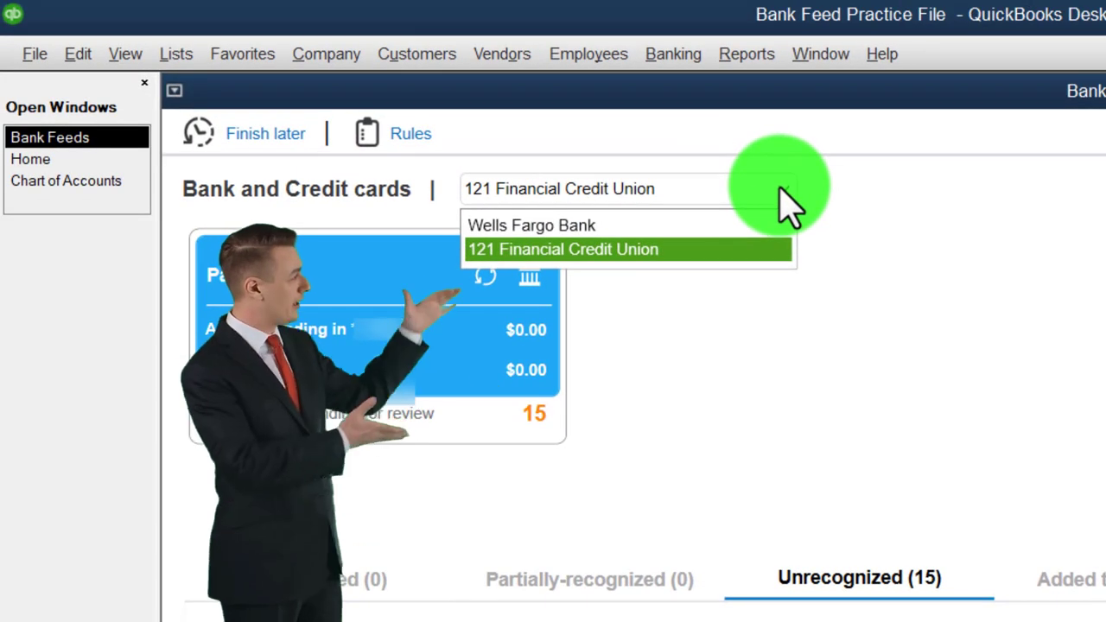
pyautogui.click(781, 190)
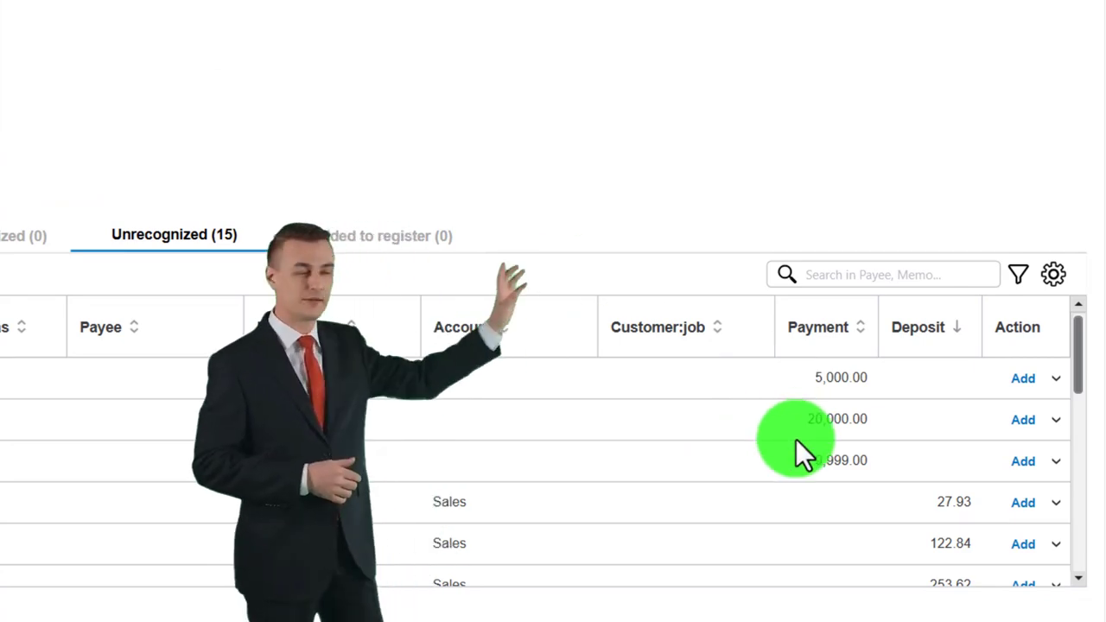
pyautogui.scroll(-2, 666, 451)
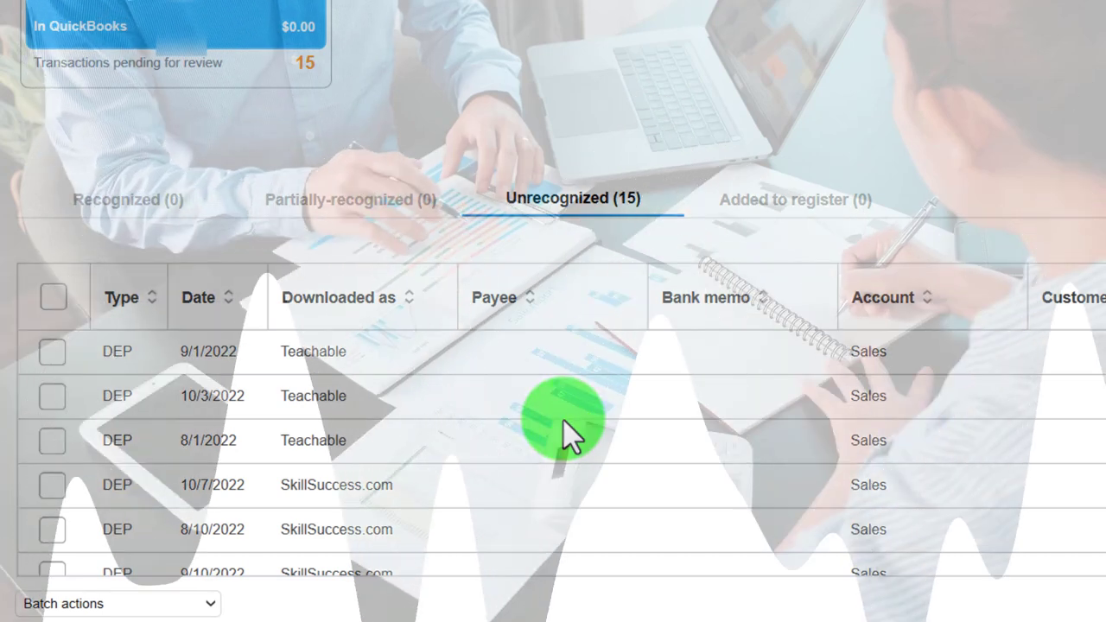
pyautogui.scroll(-5, 524, 442)
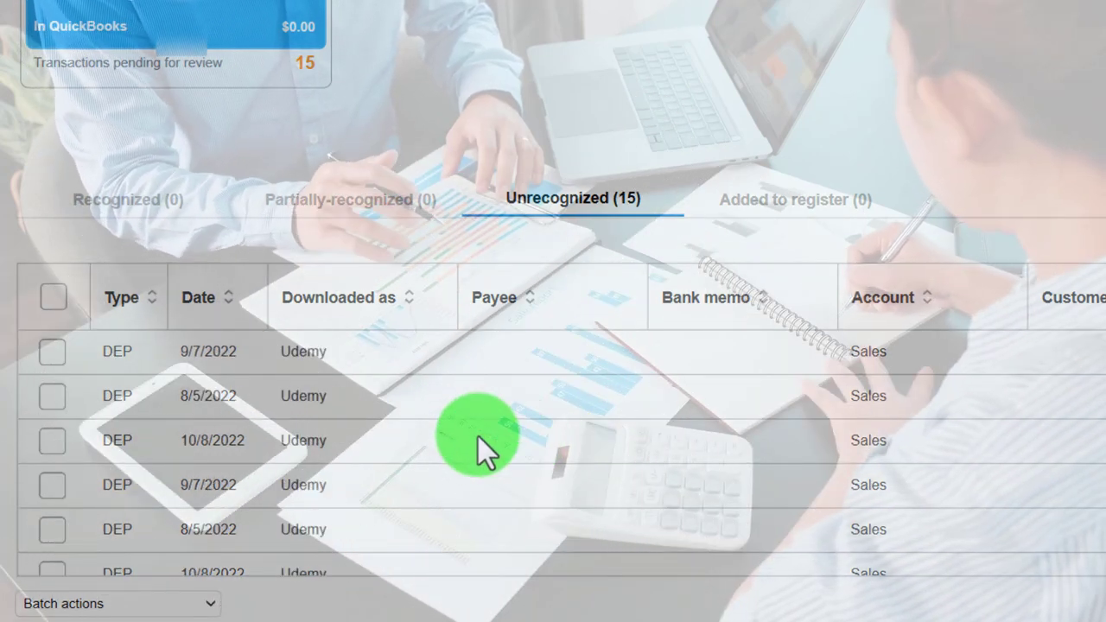
pyautogui.scroll(5, 478, 436)
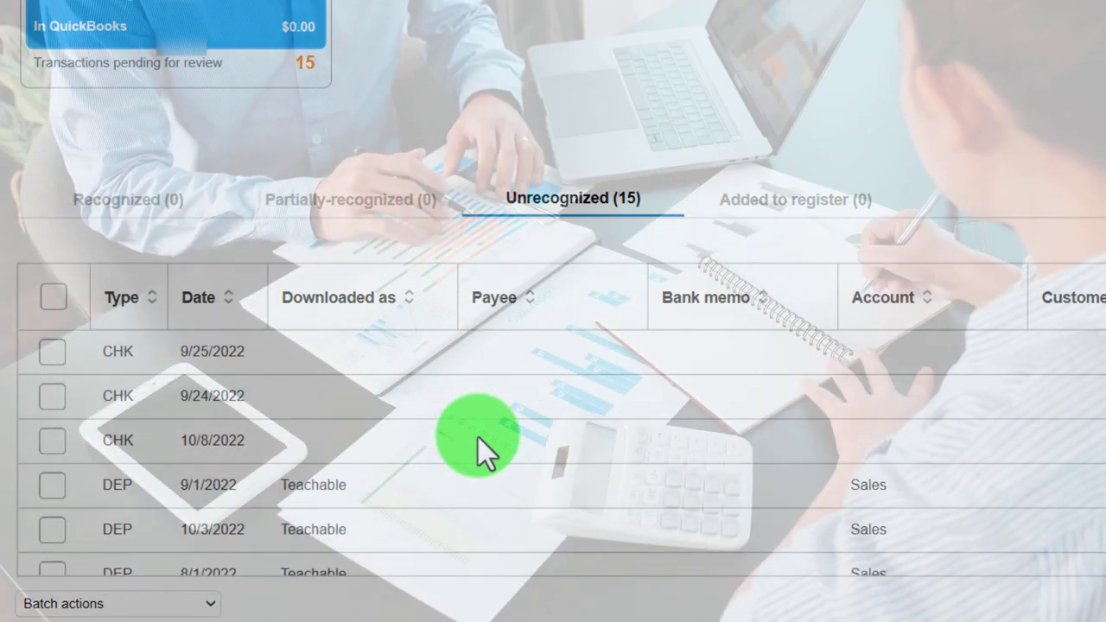